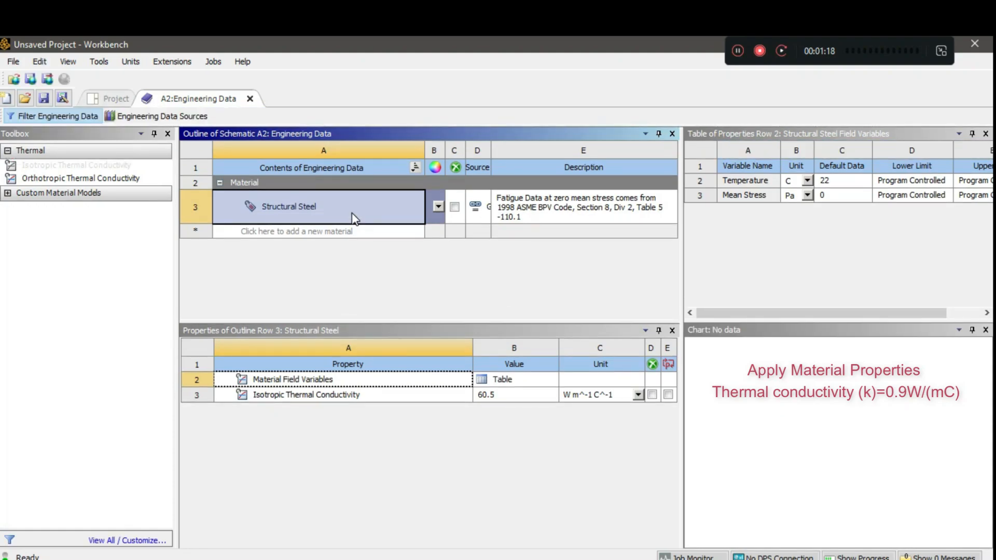
- Add a new material named "wall" to the engineering data and give it the Isotropic Thermal Conductivity property
left_click(313, 230)
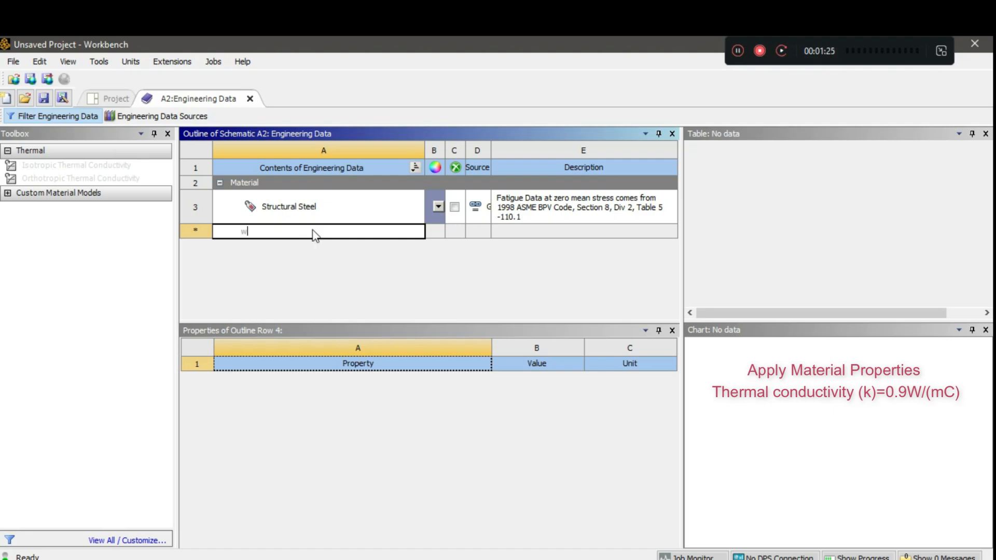
type("wall")
left_click(313, 229)
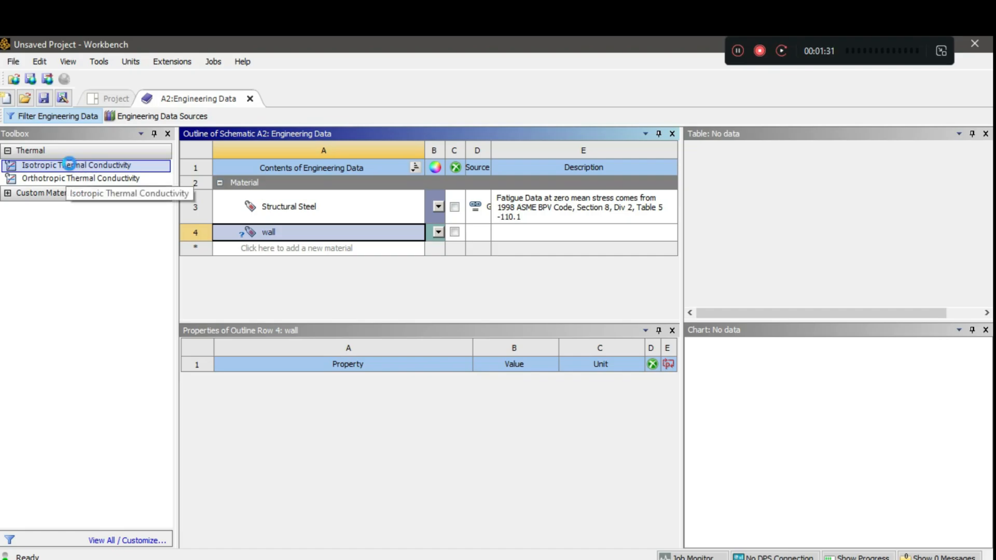
double_click(76, 164)
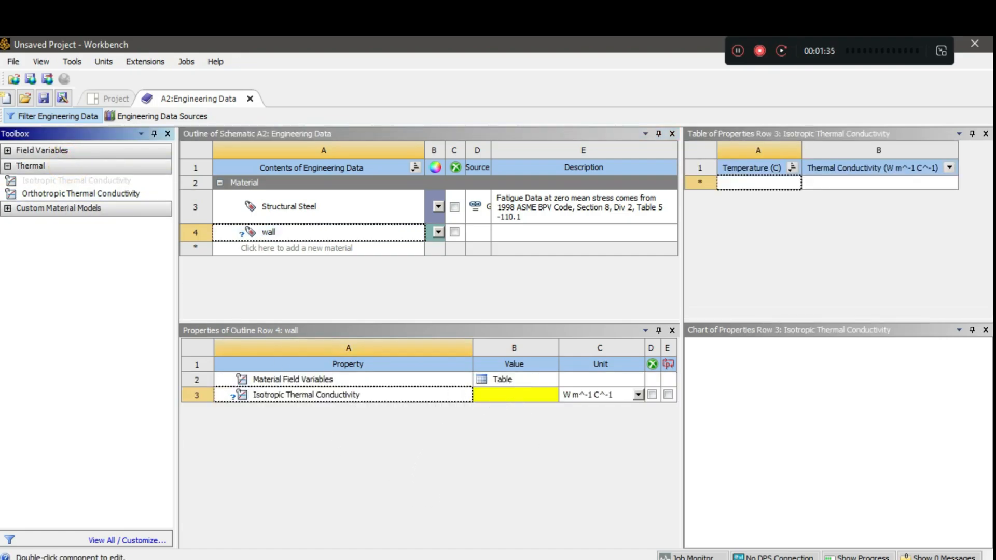
- Switch to the problem-definition PDF, then tick and underline the 0.9 W/(m.K) and 0.9 W/(m.C) conductivity values and underline the unit-equivalence note in red
key("alt+Tab")
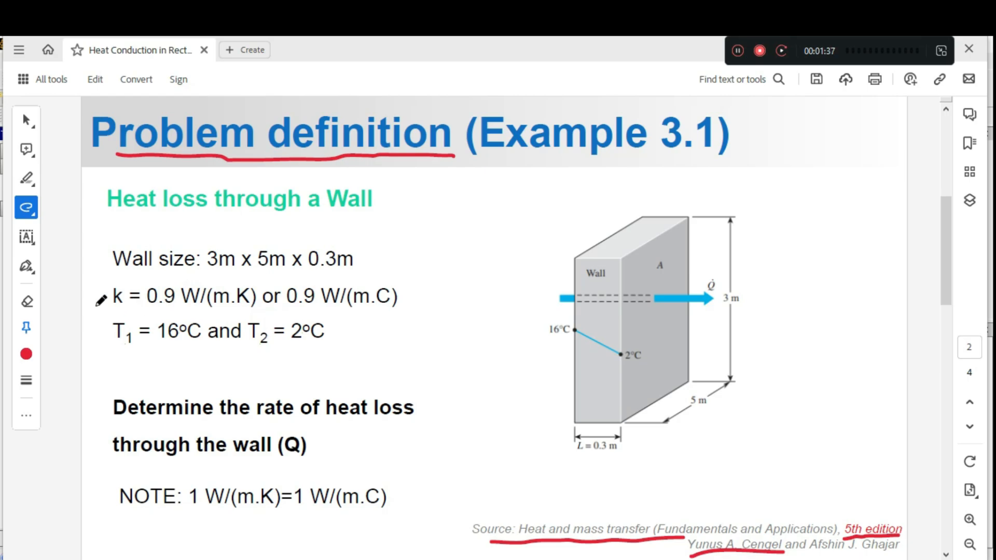
left_click_drag(403, 294, 435, 285)
left_click_drag(145, 307, 390, 310)
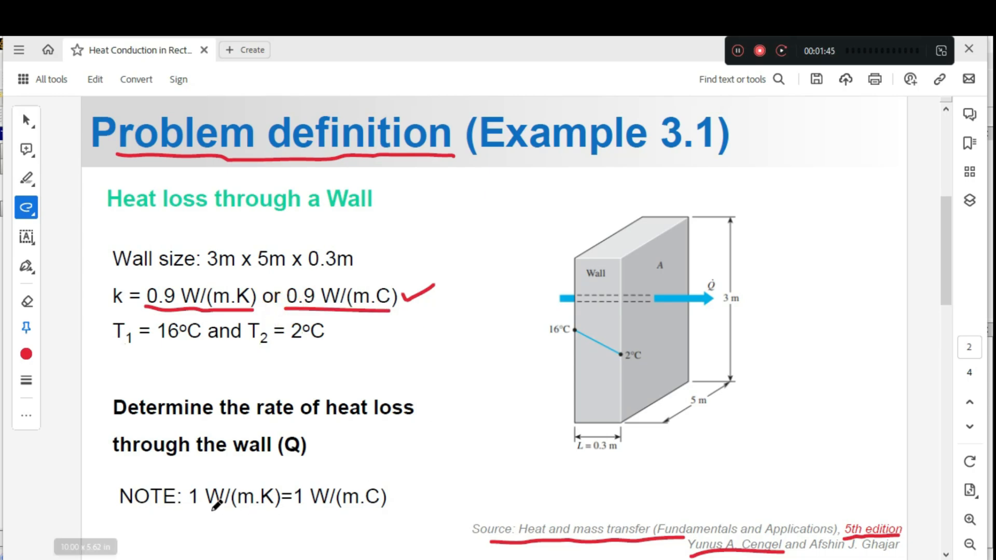
left_click_drag(127, 515, 377, 512)
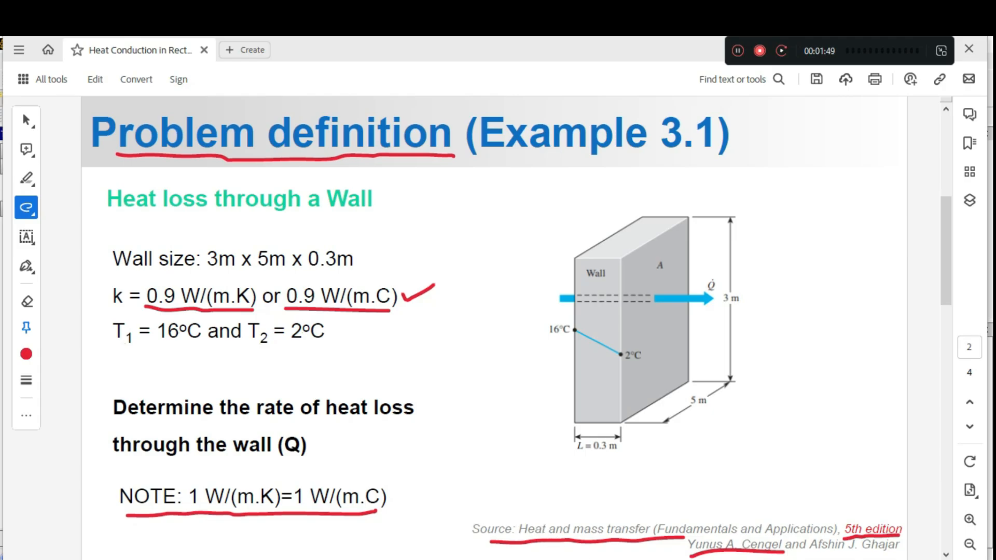
- Switch back to Workbench and set the wall material's isotropic thermal conductivity to 0.9 W m^-1 C^-1
key("alt+Tab")
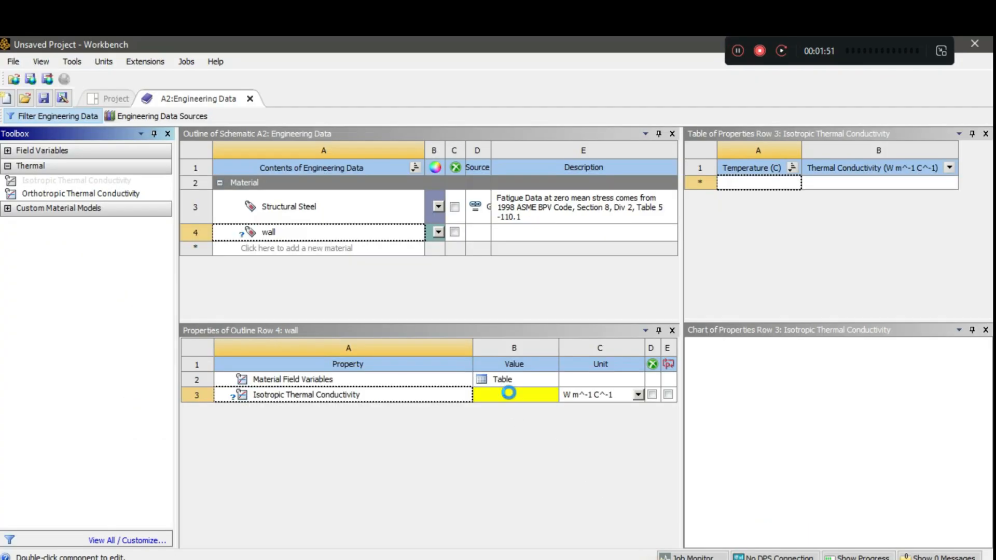
left_click(511, 399)
type("0.9")
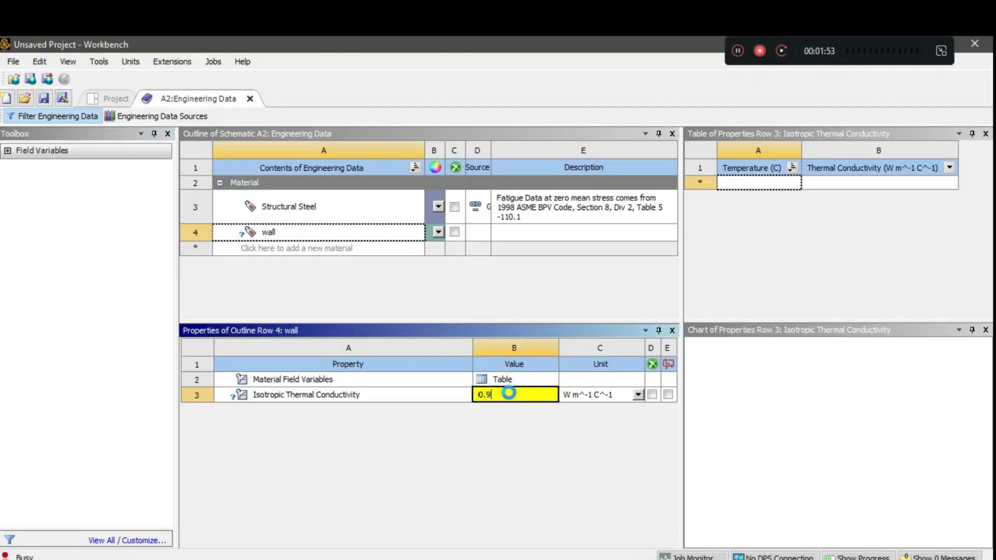
key("Return")
left_click(638, 396)
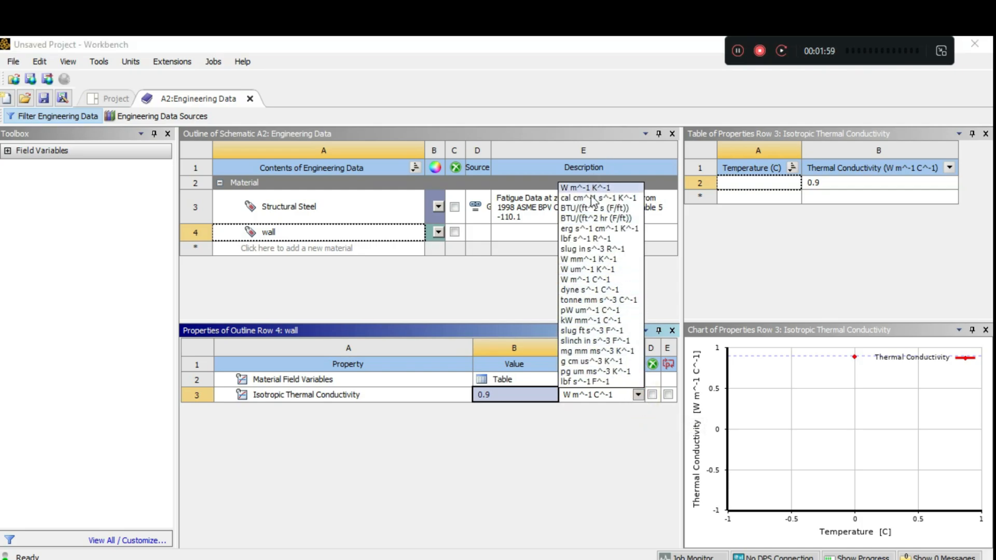
left_click(589, 278)
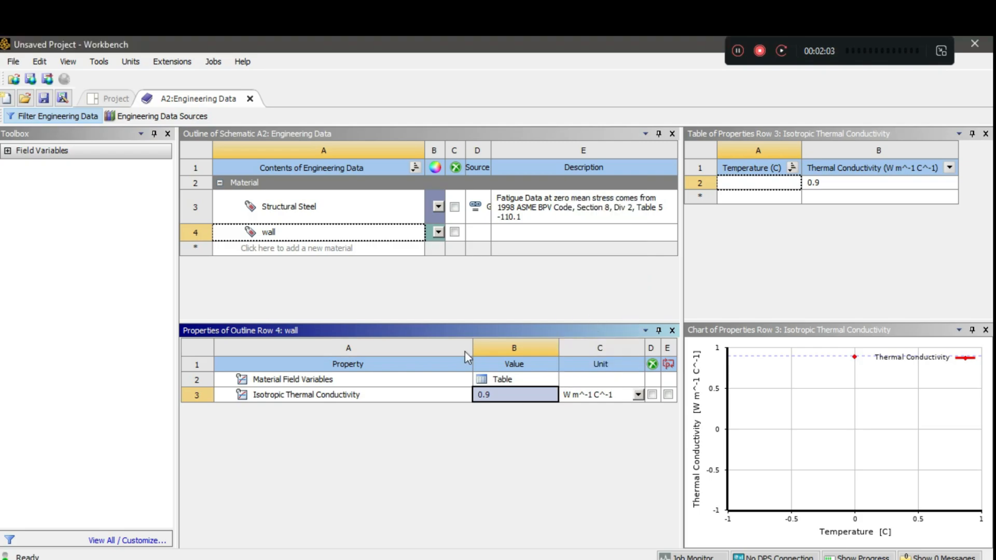
- Close the engineering data and create a new DesignModeler geometry for the Steady-State Thermal system
left_click(250, 98)
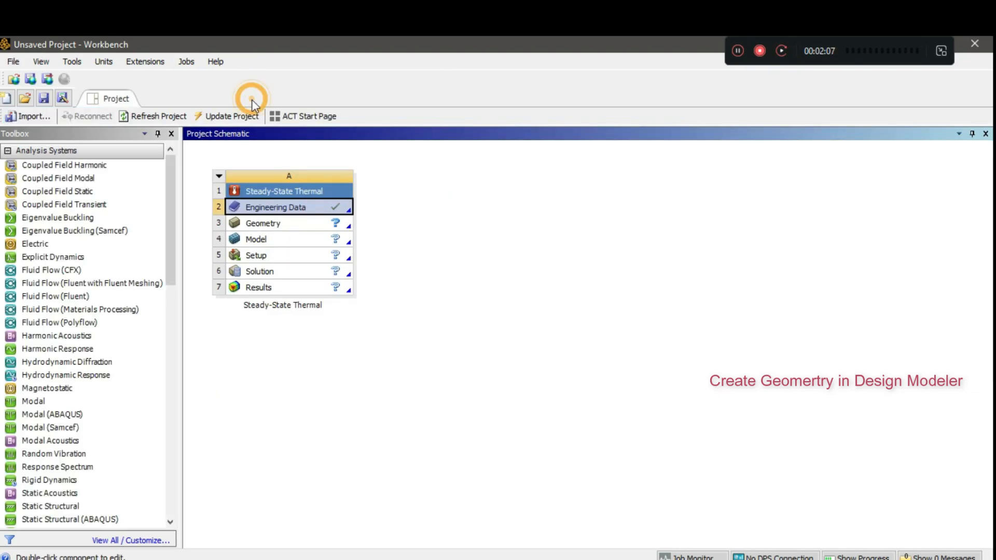
left_click(296, 227)
double_click(295, 226)
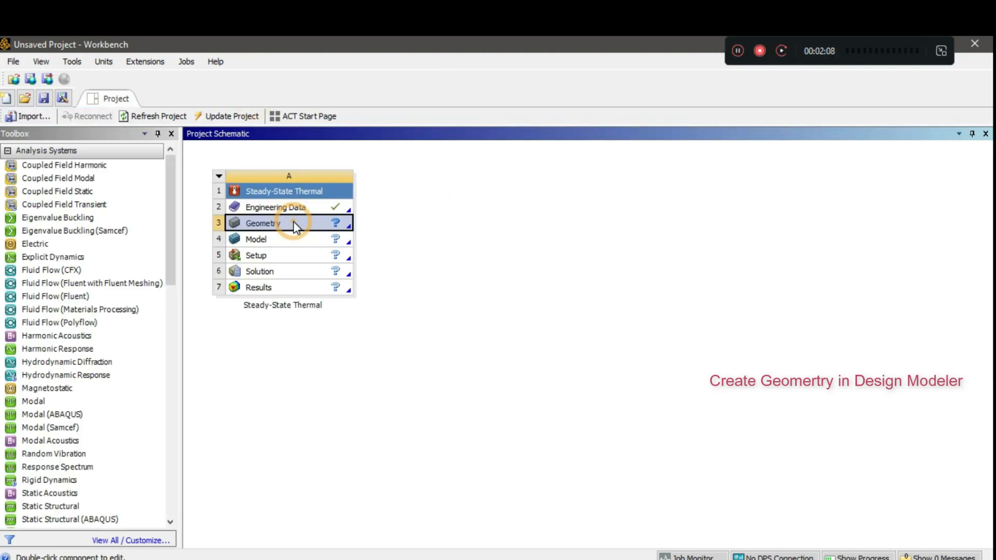
right_click(295, 227)
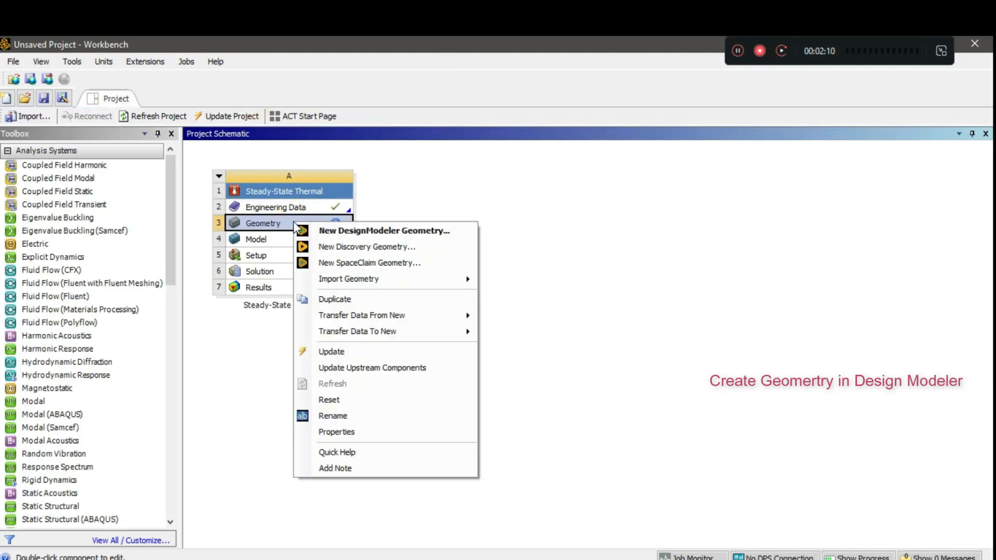
left_click(383, 238)
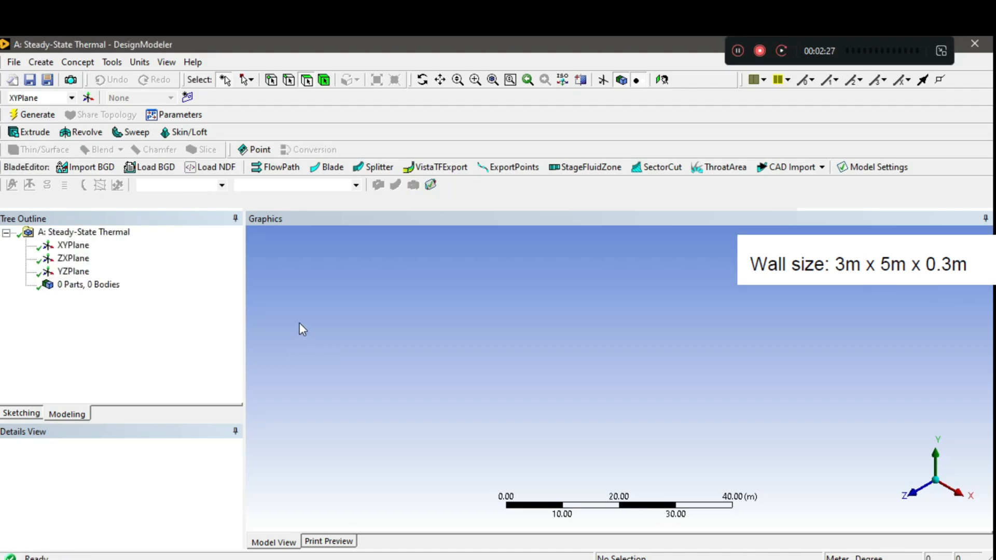
- Look straight at the XYPlane, check that the length unit is Meter, and start the Rectangle sketching tool
left_click(74, 245)
right_click(73, 246)
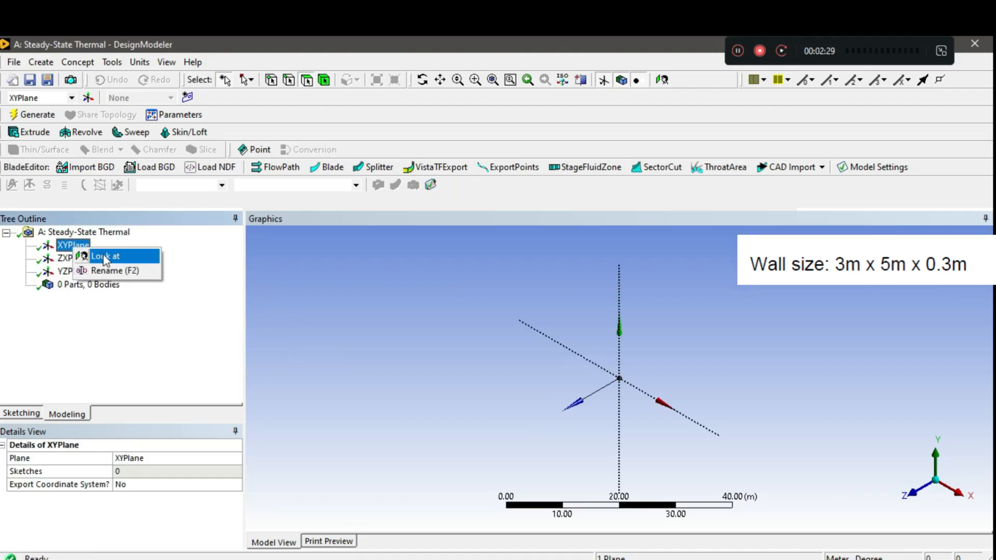
left_click(107, 257)
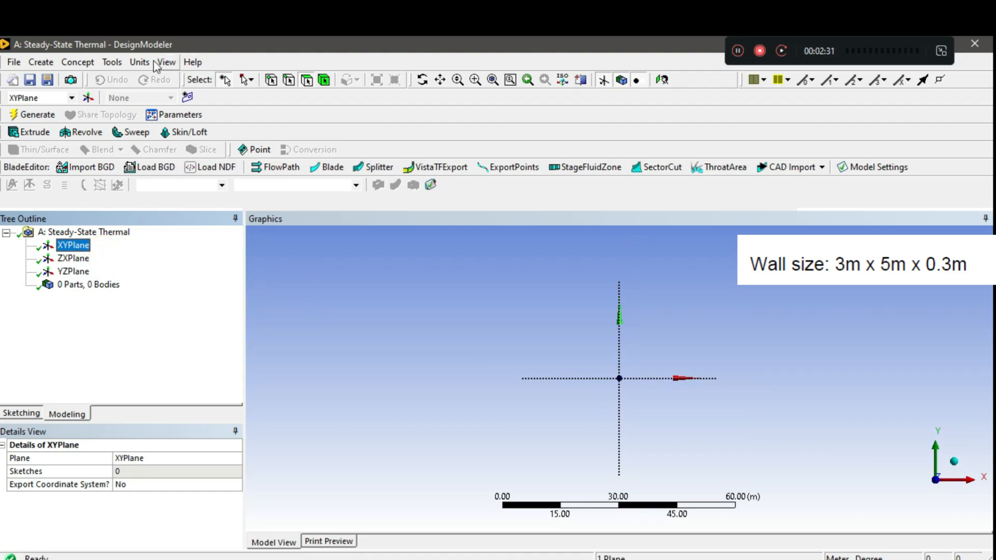
left_click(140, 61)
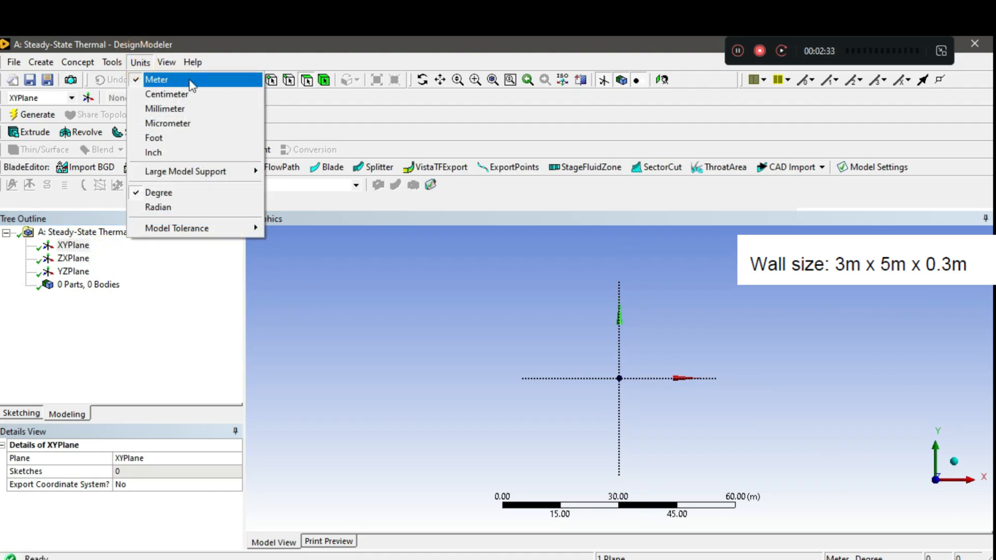
left_click(23, 413)
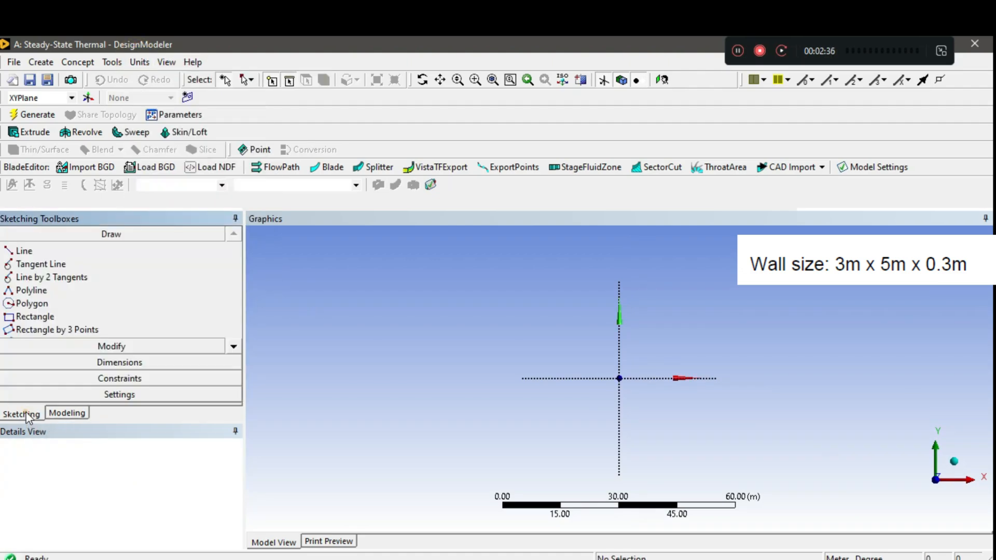
left_click(41, 317)
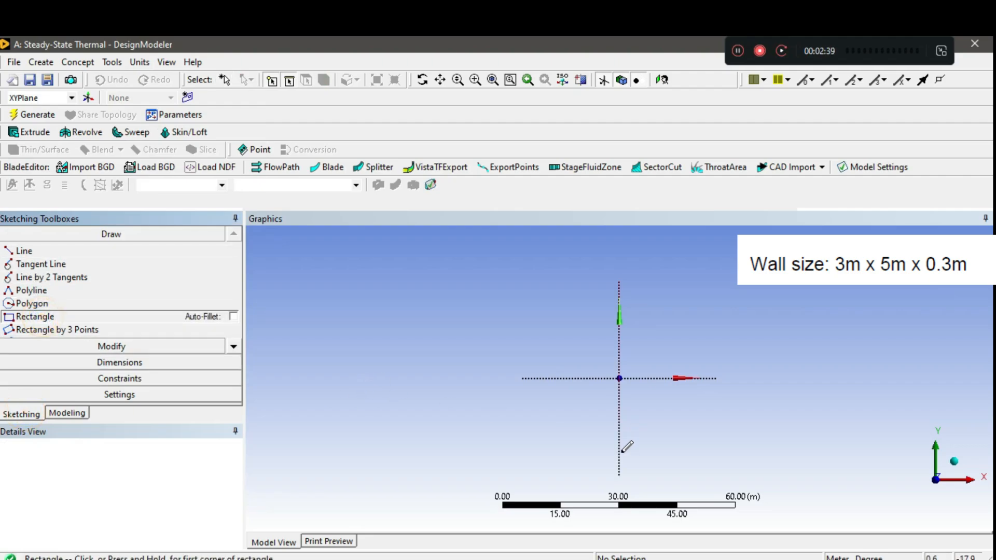
- Switch to the problem-definition PDF and underline 3m x 5m plus the 5 m, 3 m and 0.3 m dimensions on the wall figure
key("alt+Tab")
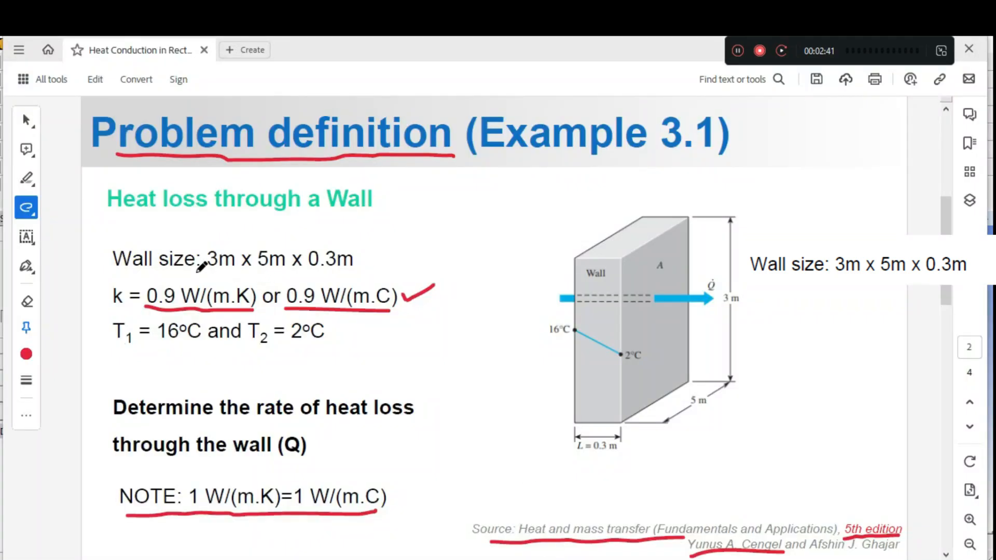
left_click_drag(205, 270, 281, 269)
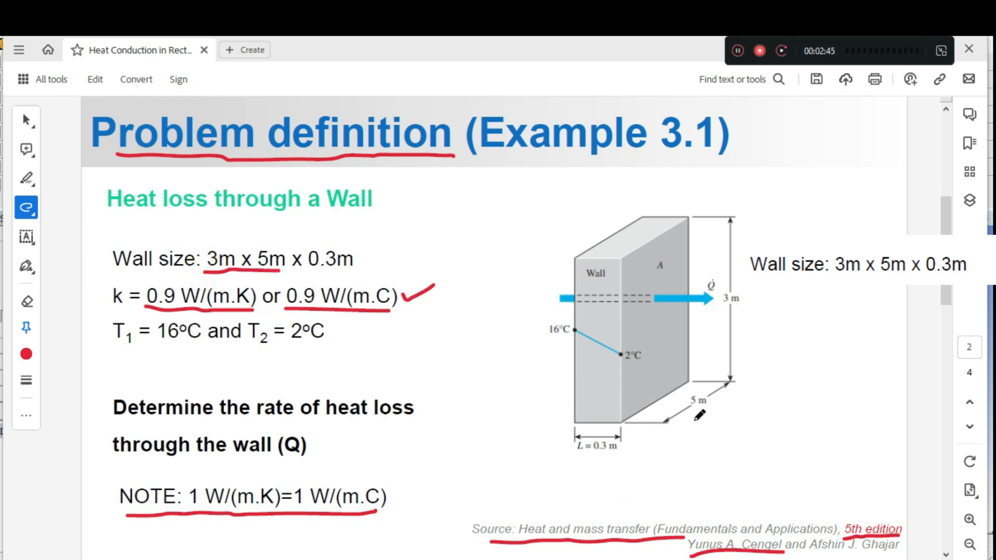
left_click_drag(694, 419, 711, 408)
left_click_drag(722, 311, 766, 307)
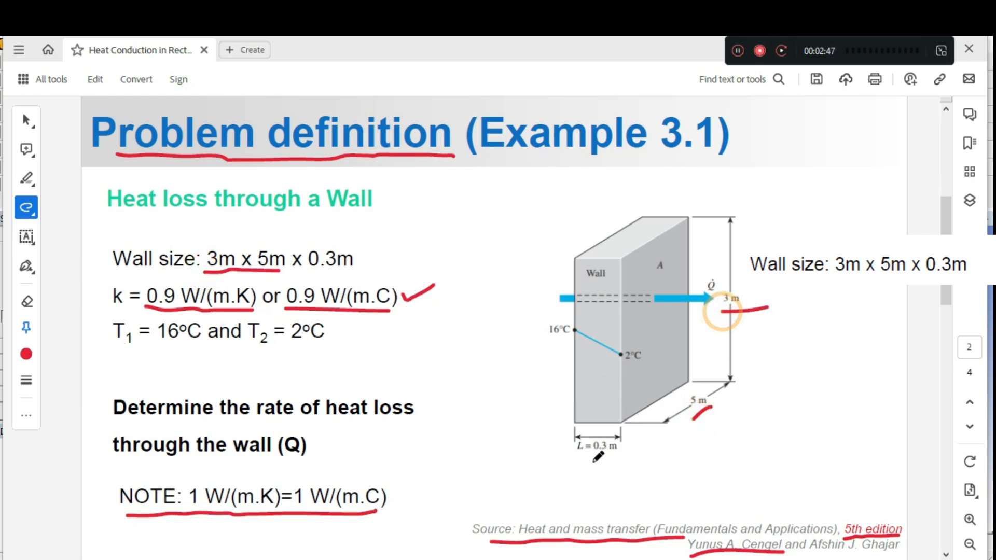
left_click_drag(573, 458, 621, 456)
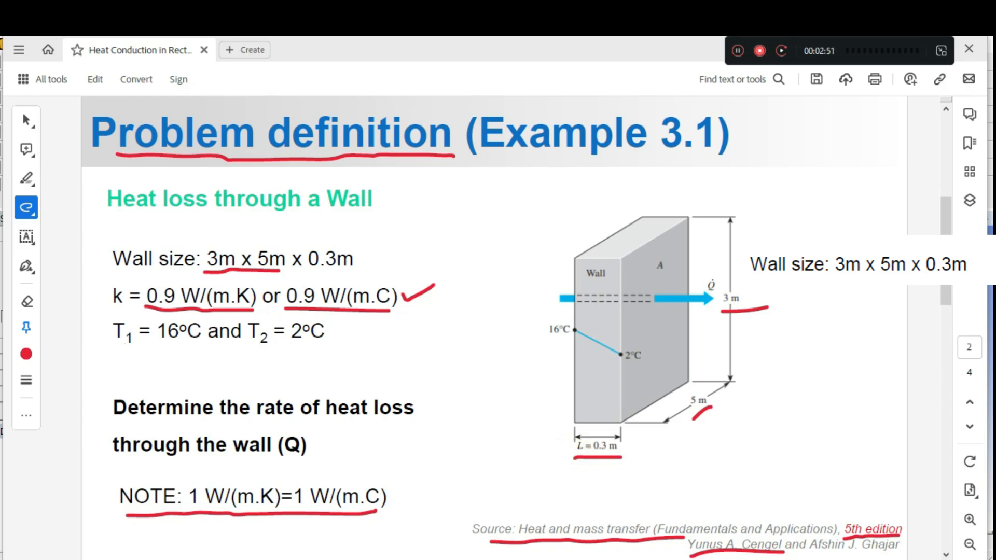
- Switch back to DesignModeler and sketch a rectangle about 38.2 m wide and 23.3 m high from the origin on the XYPlane
key("alt+Tab")
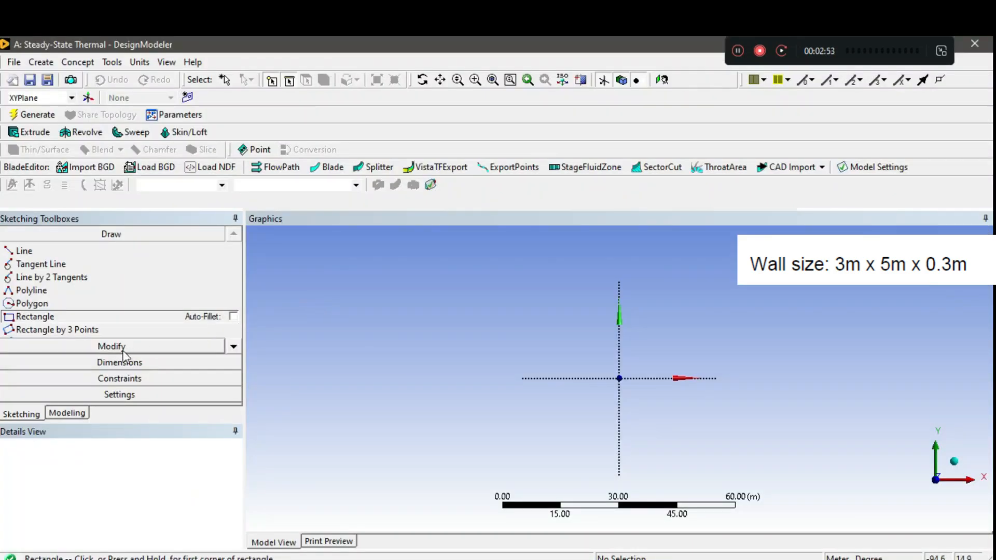
left_click(35, 318)
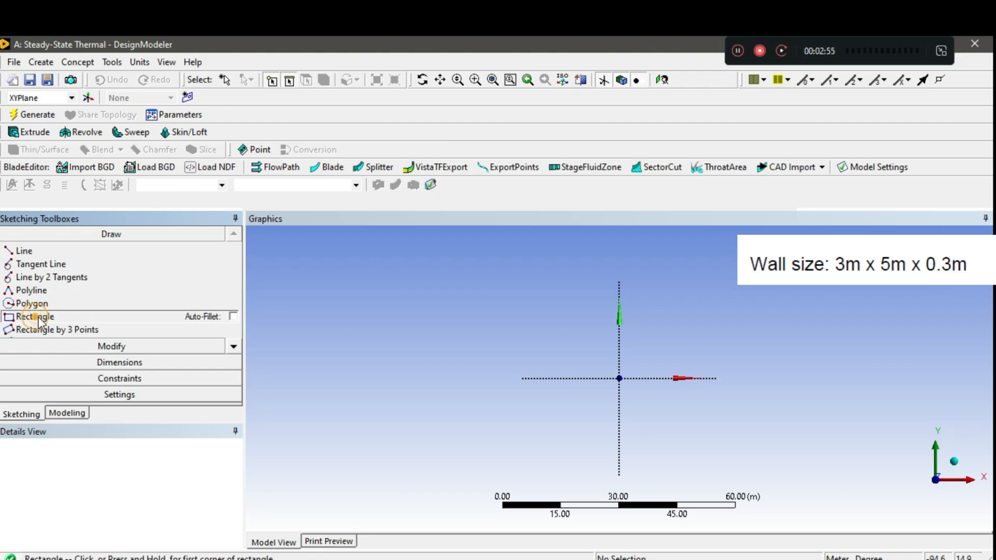
left_click(619, 378)
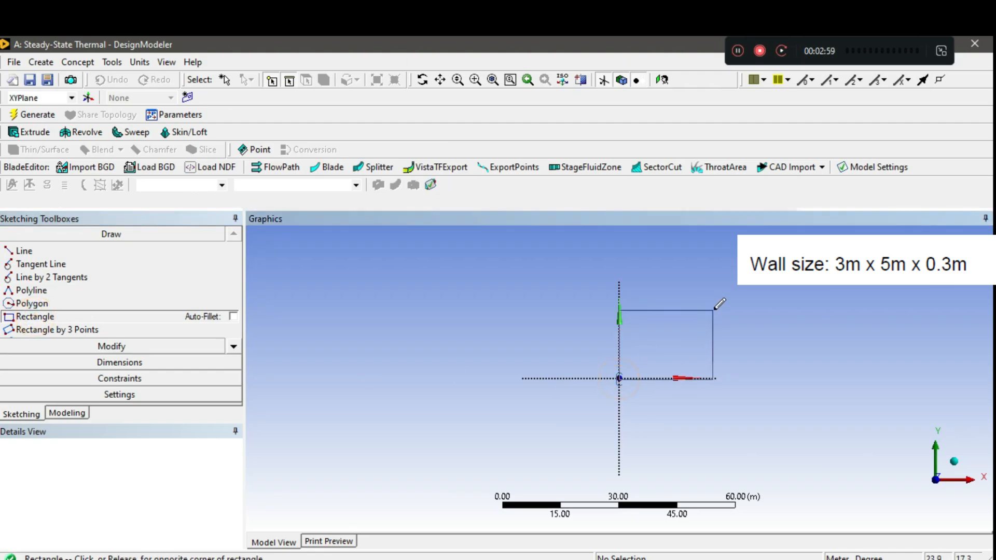
left_click(767, 290)
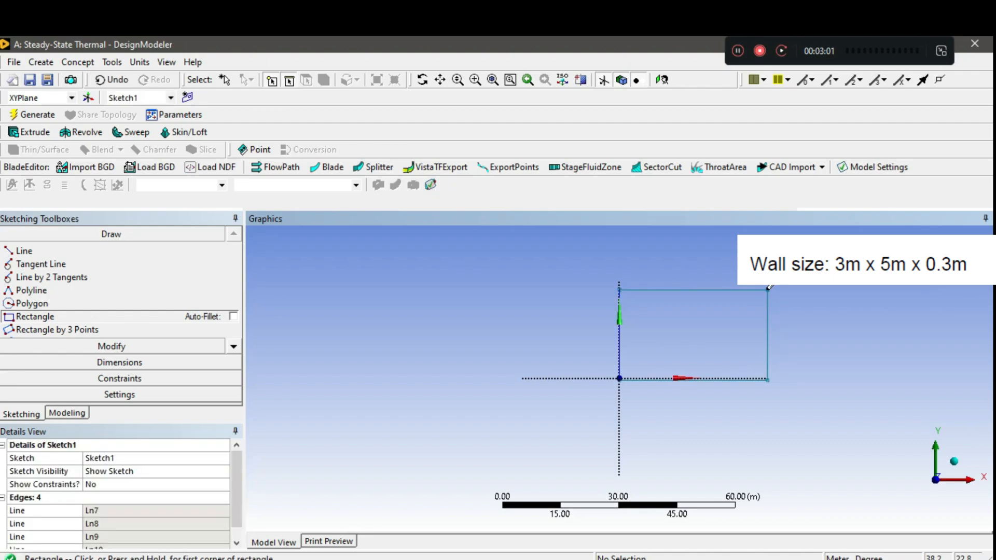
left_click(235, 472)
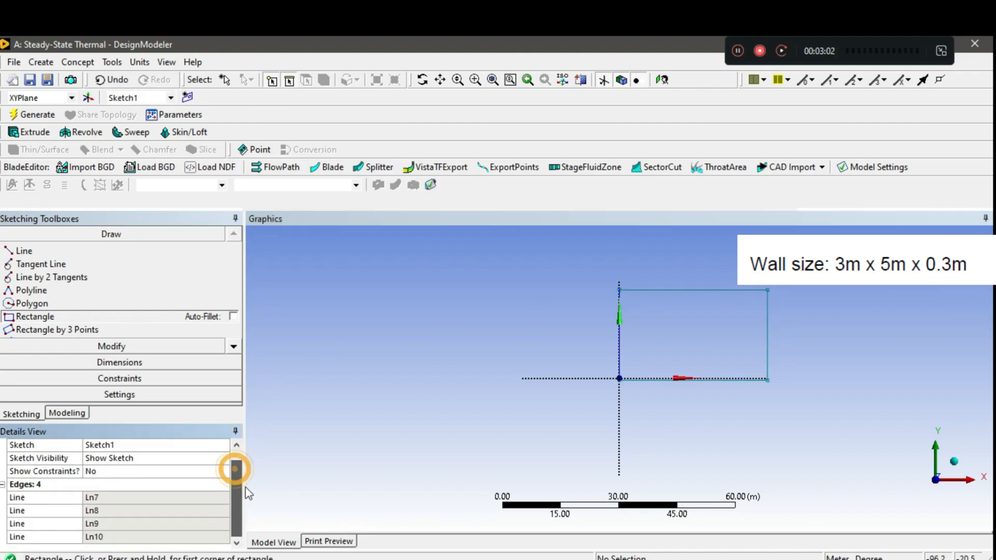
- Add a horizontal dimension between the rectangle's two vertical edges, placed below the sketch
left_click(122, 362)
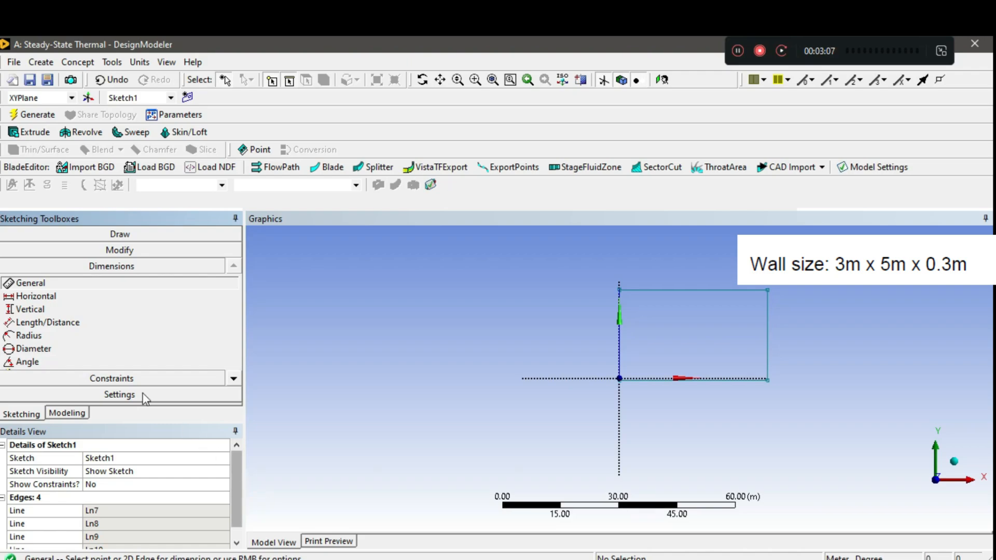
left_click(36, 296)
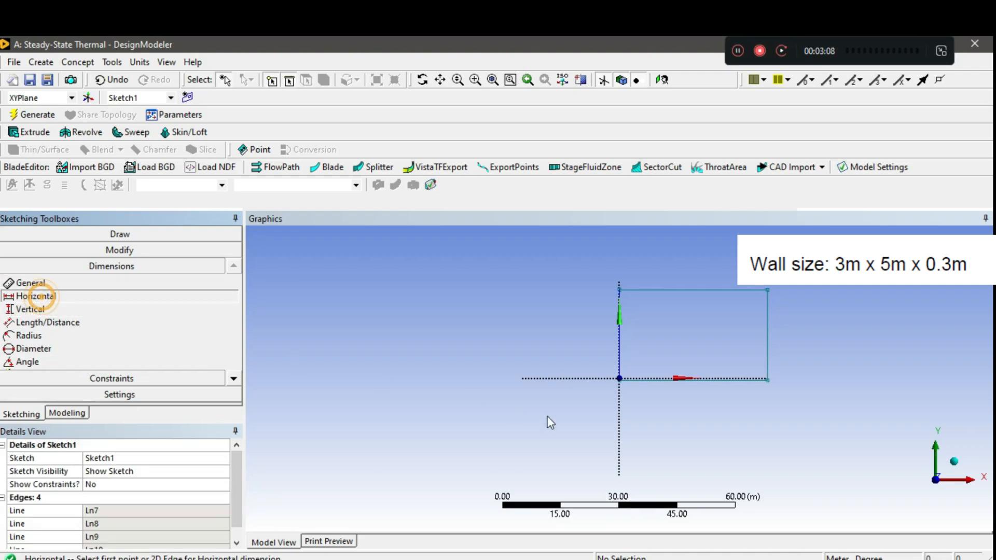
left_click(617, 350)
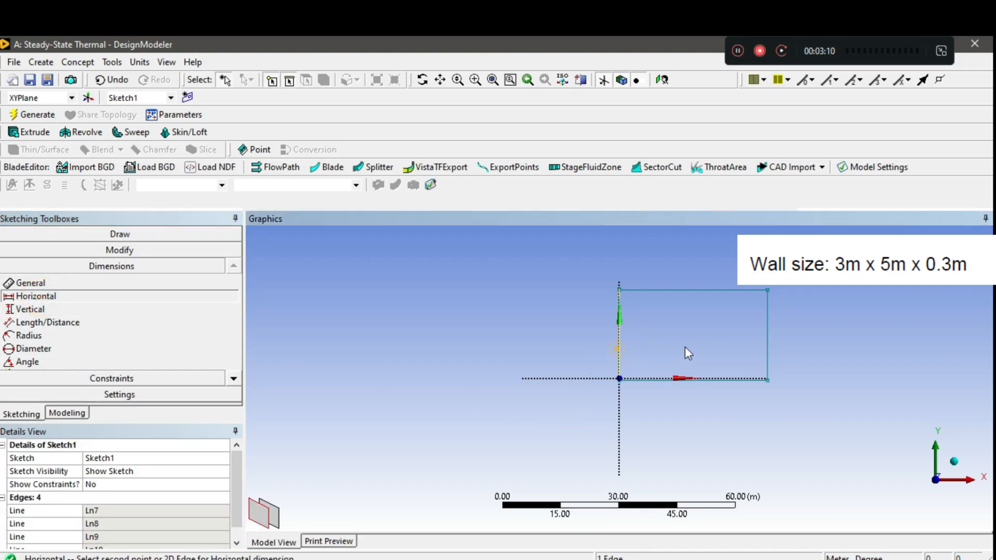
left_click(768, 338)
left_click(691, 403)
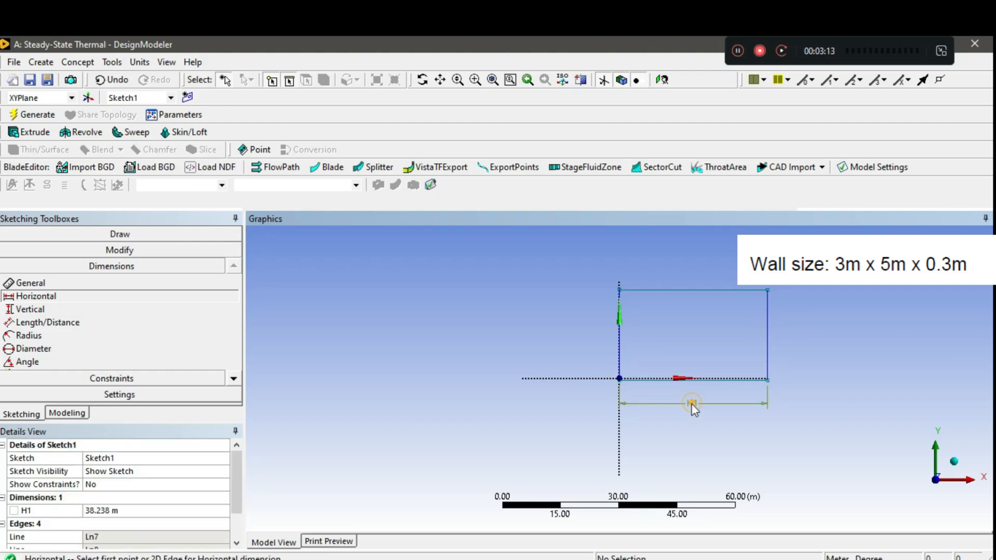
- Add a vertical dimension between the rectangle's upper and lower edges, placed to the right of the sketch
left_click(69, 309)
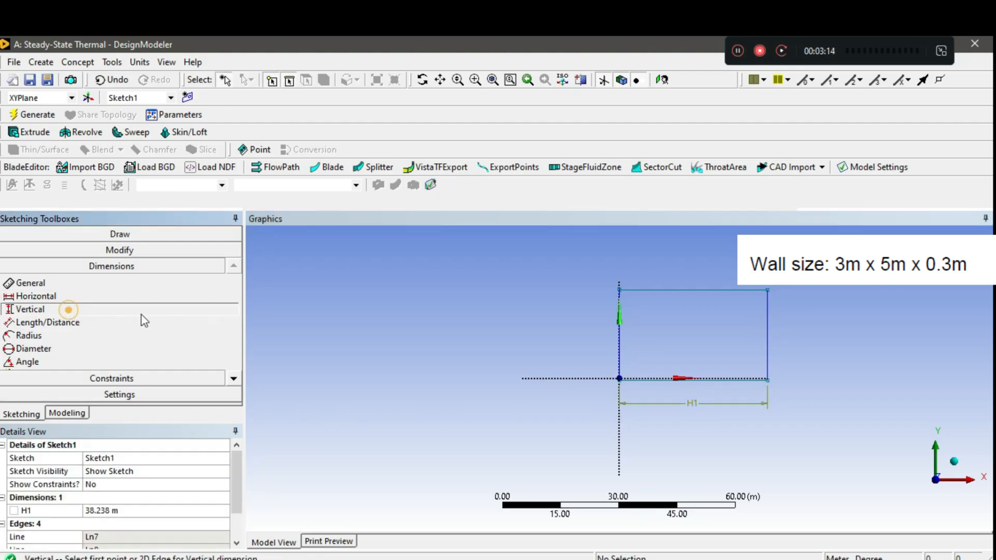
left_click(729, 292)
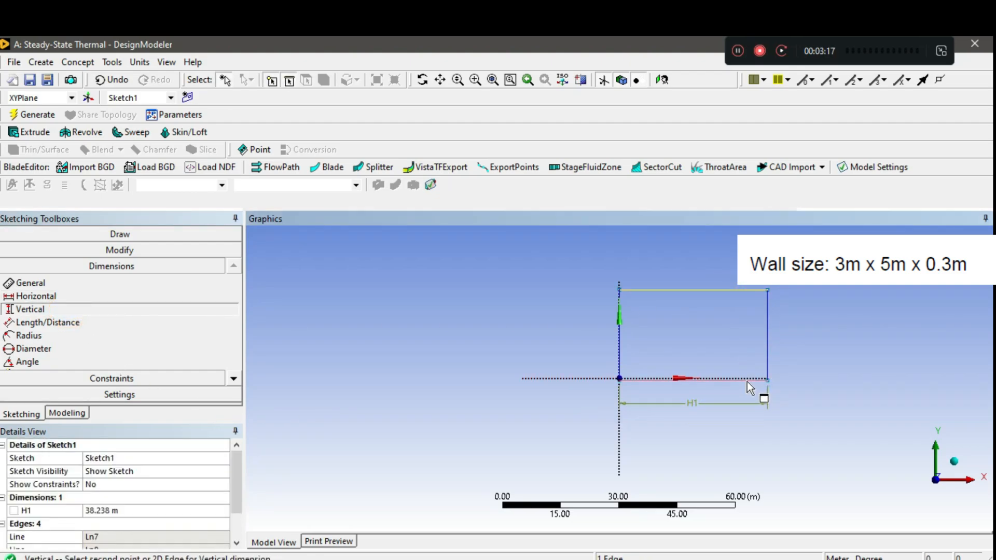
left_click(748, 379)
left_click(798, 340)
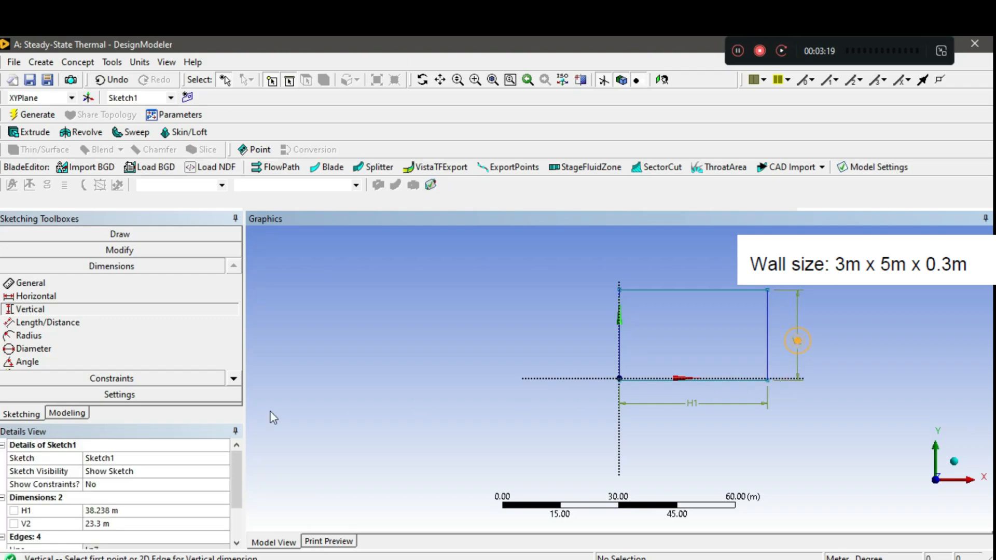
- Set the rectangle's horizontal dimension H1 to 5 m and its vertical dimension V2 to 3 m
left_click(118, 511)
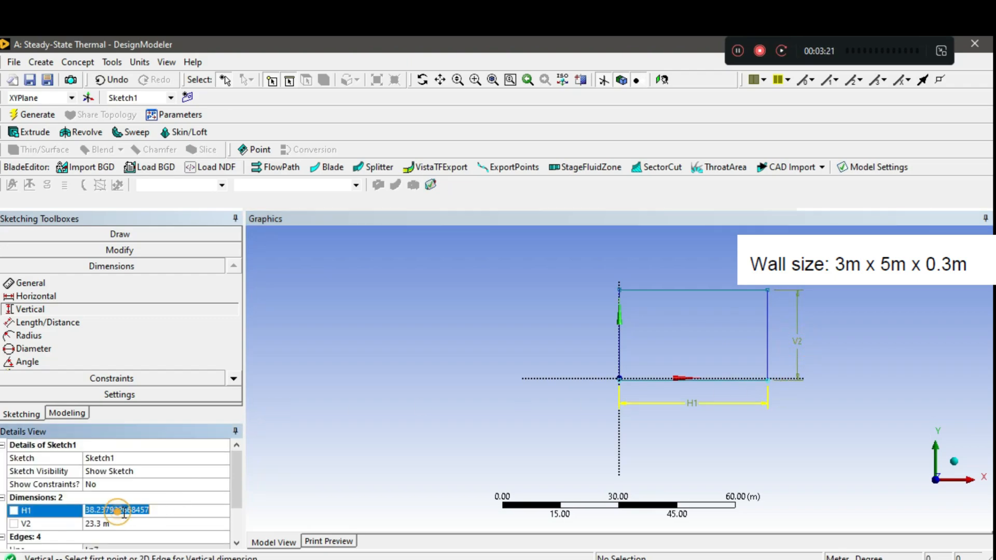
type("5")
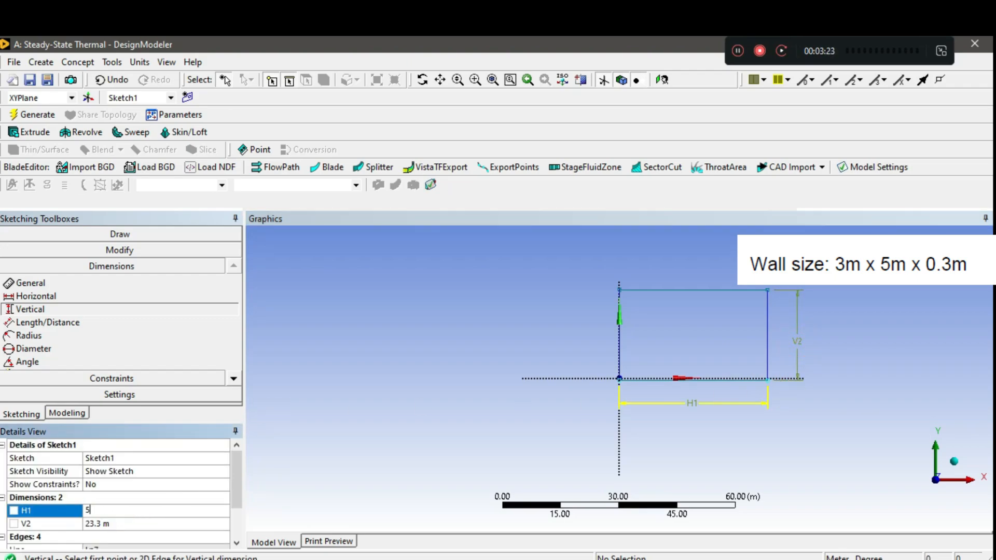
key("Return")
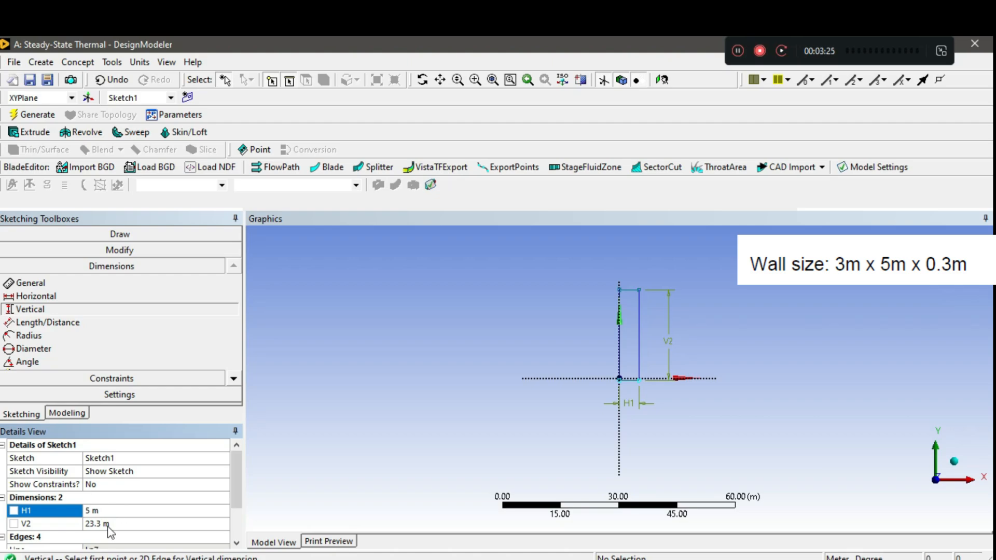
left_click(108, 524)
type("3")
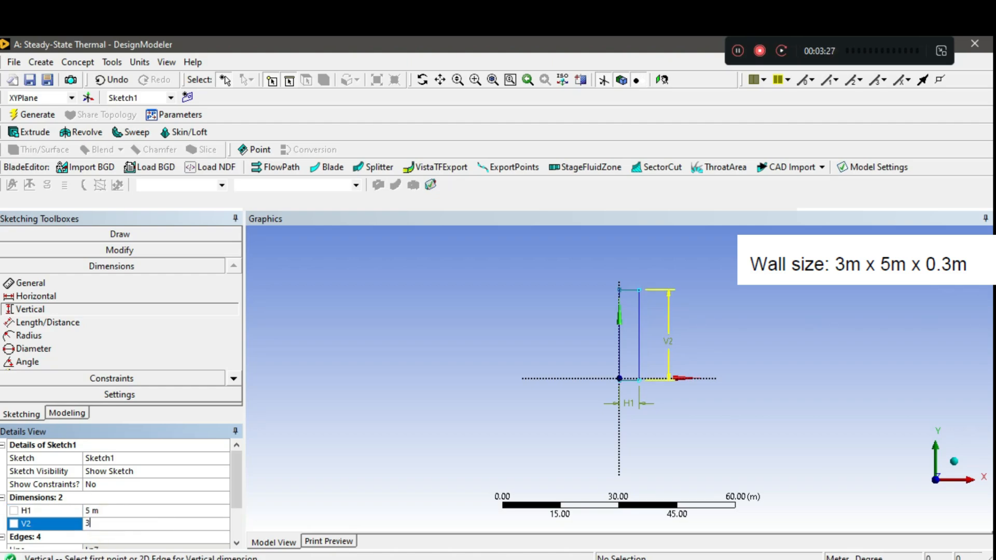
key("Return")
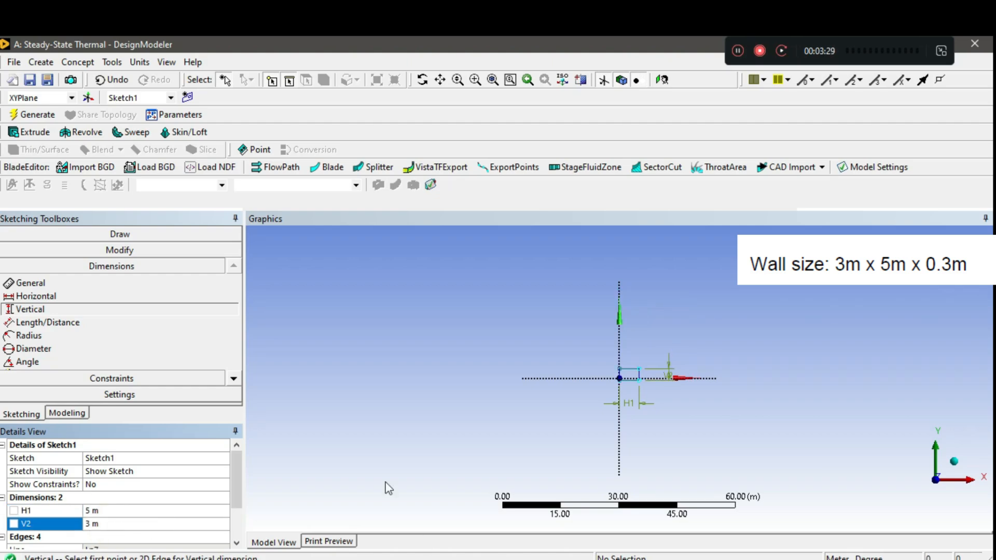
- Set up an Extrude of the rectangle sketch as Add Material in the normal direction with a depth of 0.3 m
left_click(493, 81)
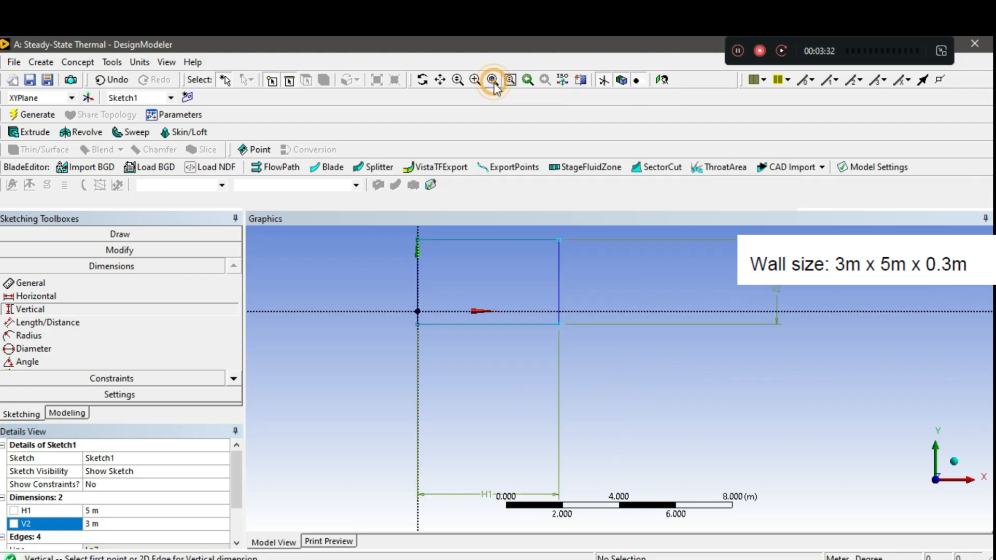
left_click(440, 80)
left_click_drag(506, 285, 538, 356)
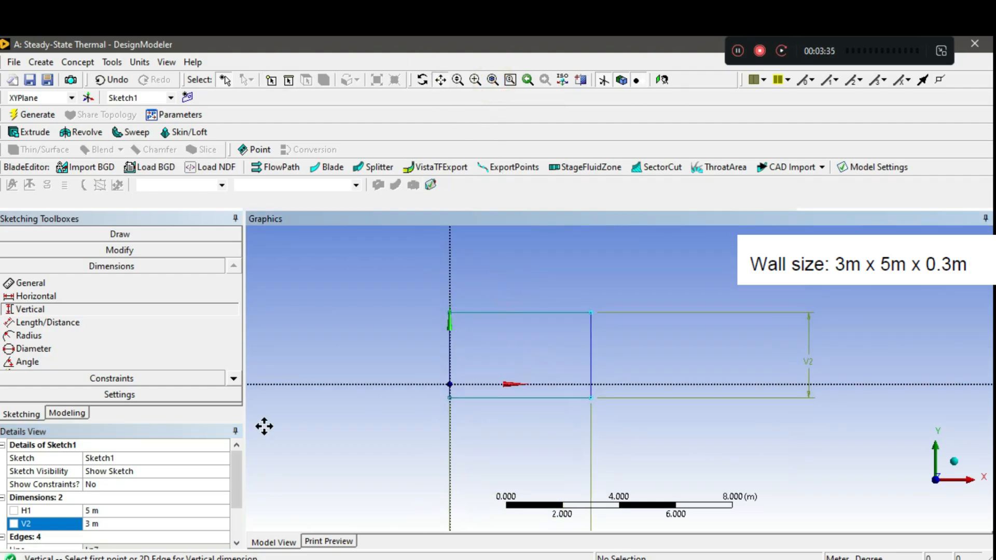
left_click(30, 132)
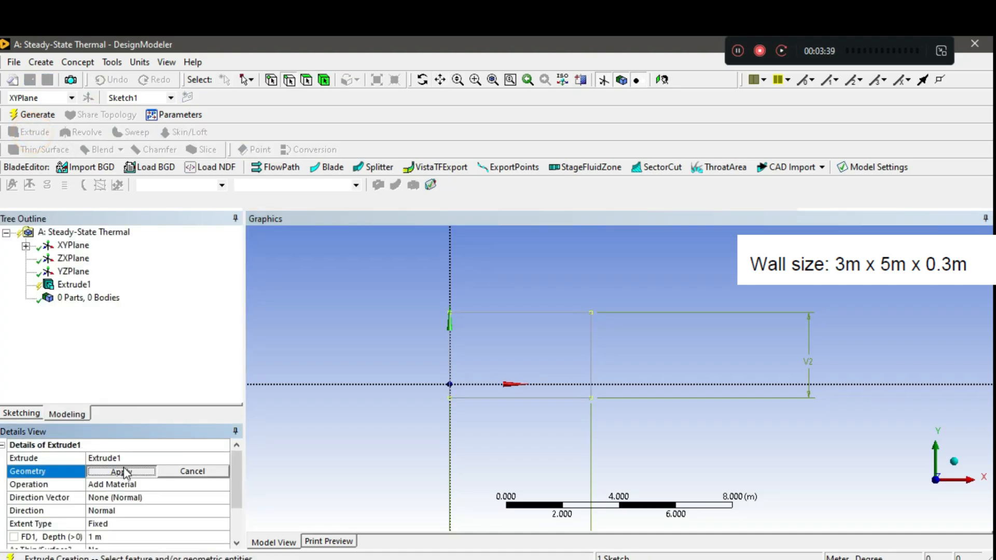
left_click(123, 472)
left_click_drag(236, 467, 235, 493)
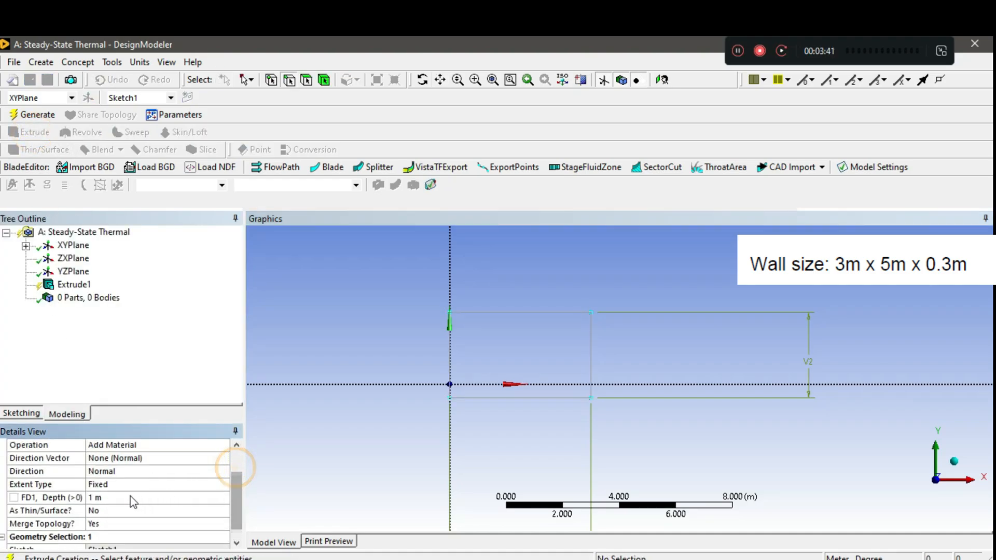
left_click(98, 497)
type("0.3")
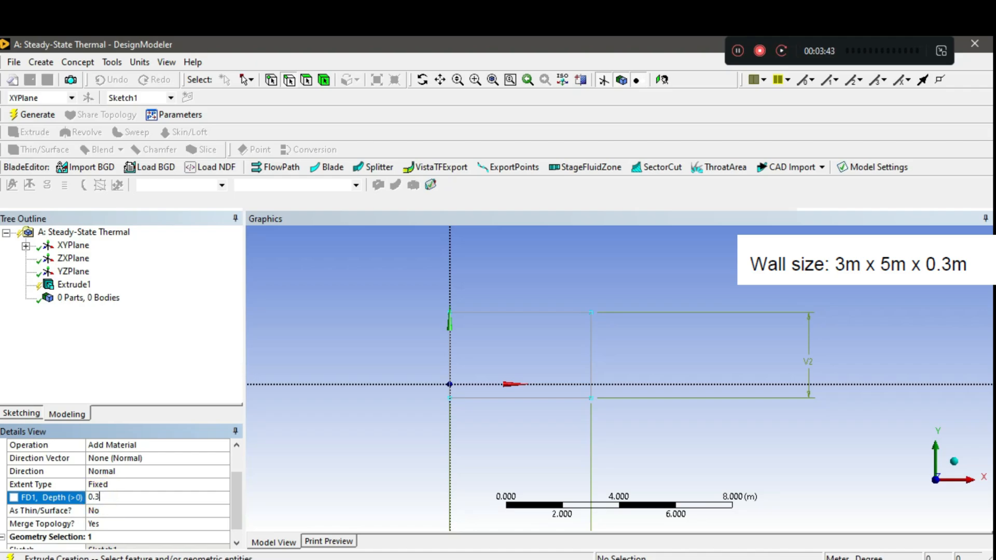
key("Return")
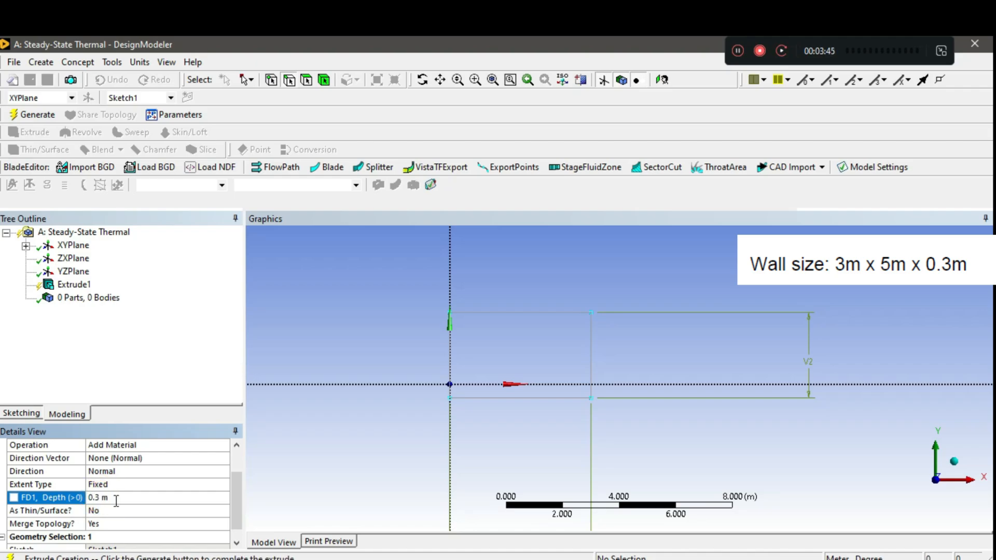
- Switch to the problem-definition PDF, tick the 0.3m wall thickness in the wall size line, and return to DesignModeler
key("alt+Tab")
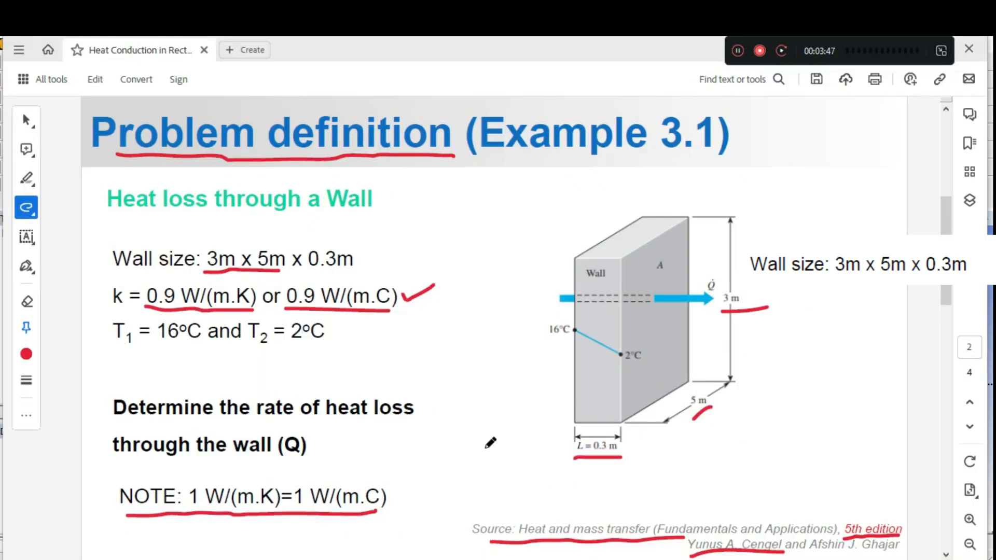
left_click_drag(340, 244, 369, 240)
key("alt+Tab")
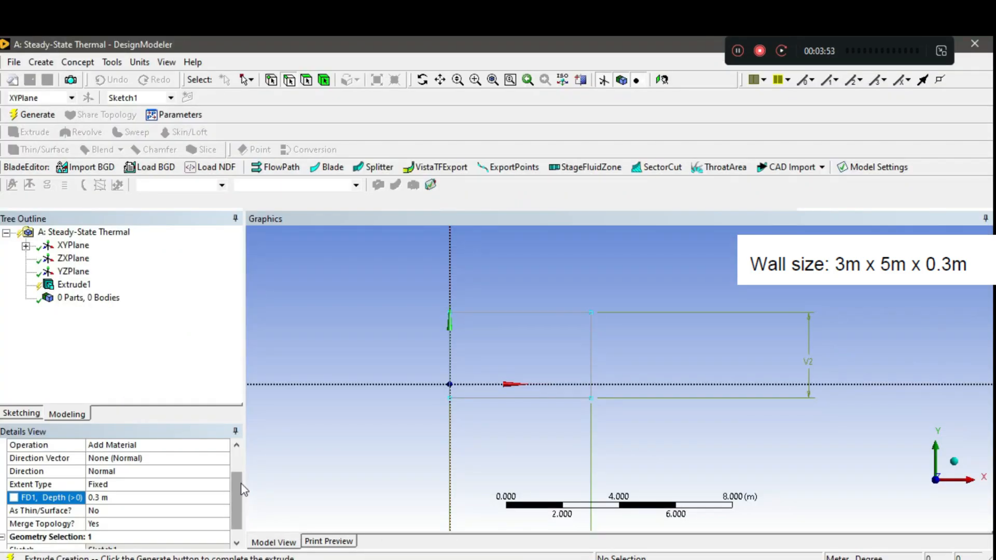
- Generate the extruded wall body and show it in isometric view
mouse_move(236, 486)
left_mouse_down()
mouse_move(239, 508)
mouse_move(235, 459)
left_mouse_up()
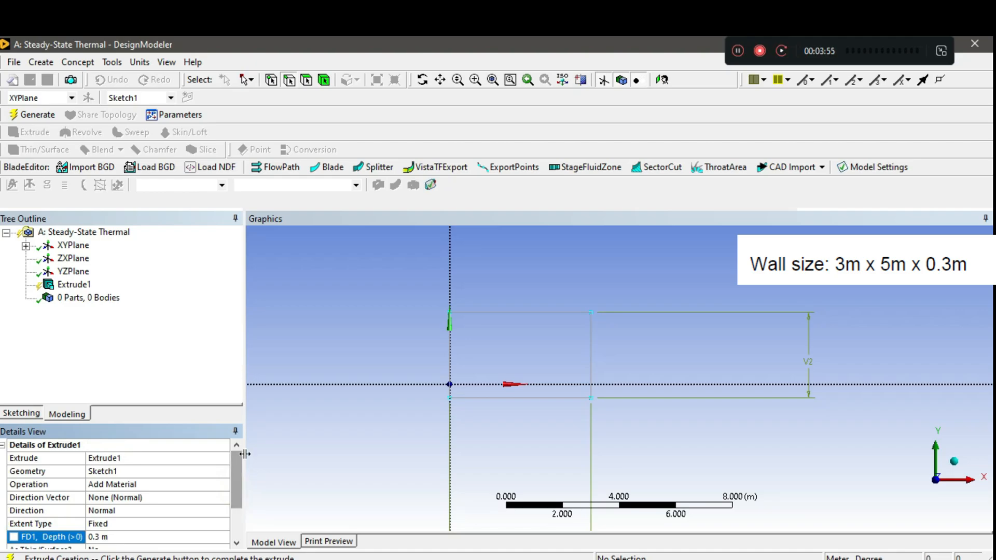
left_click(32, 118)
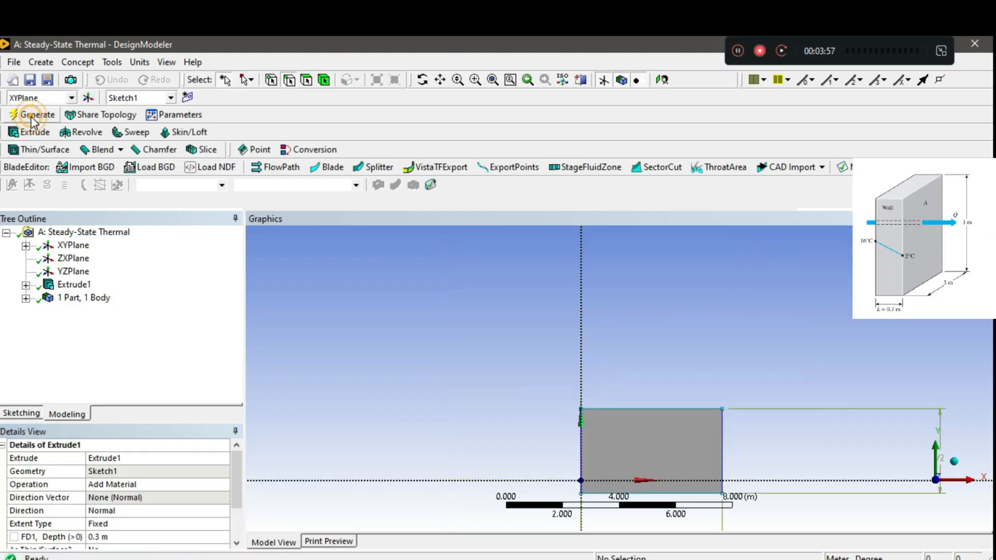
left_click(562, 80)
scroll(612, 357, "up", 3)
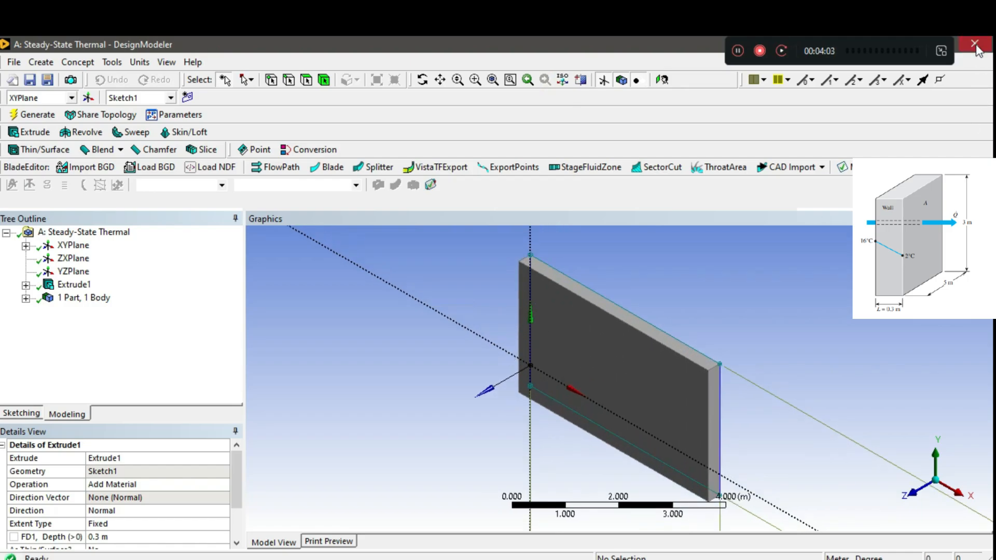
- Switch to the Workbench project and open the Model cell of the Steady-State Thermal system for editing in Mechanical
key("alt+Tab")
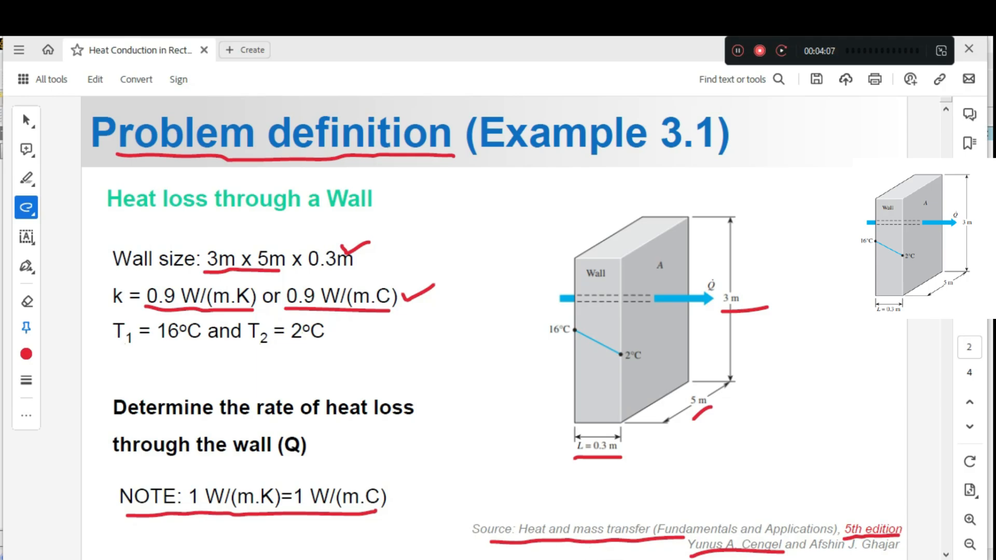
key("alt+Tab")
left_click(275, 239)
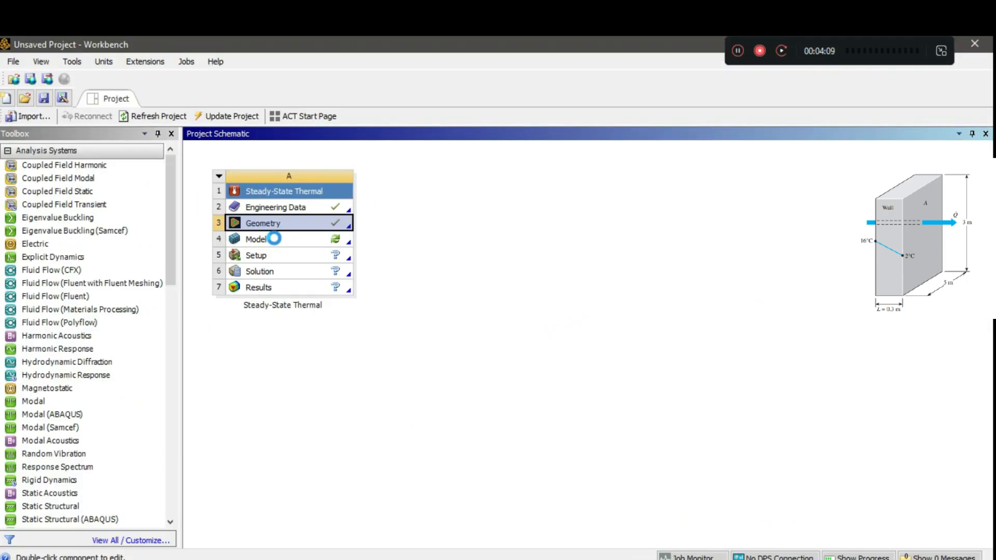
right_click(275, 239)
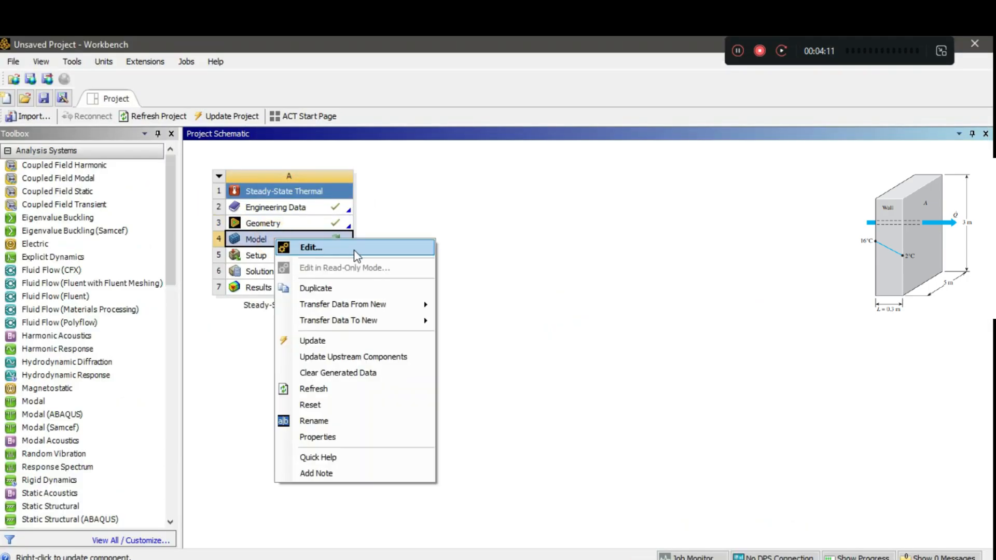
left_click(355, 249)
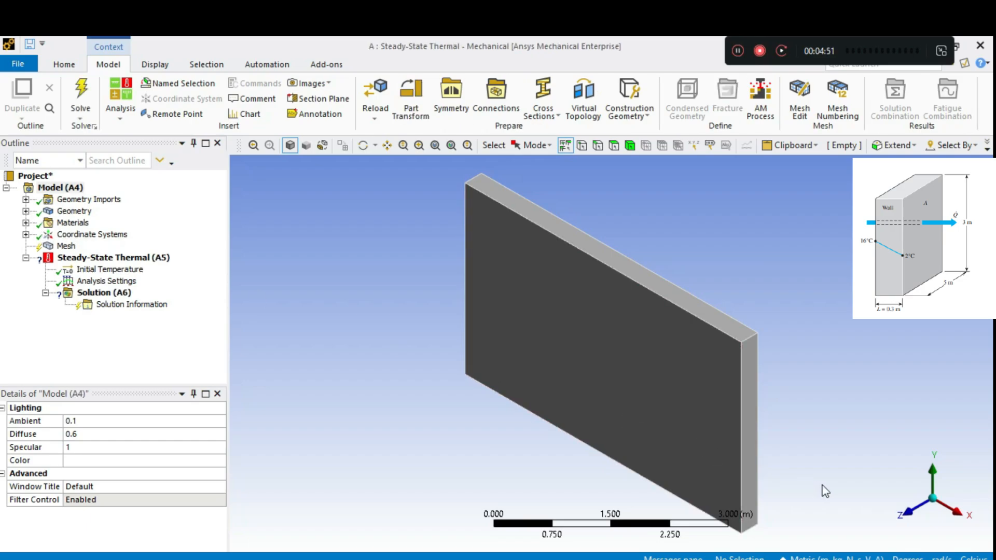
- Check the active unit system, and assign the material "wall" to the Solid body under Geometry
left_click(830, 558)
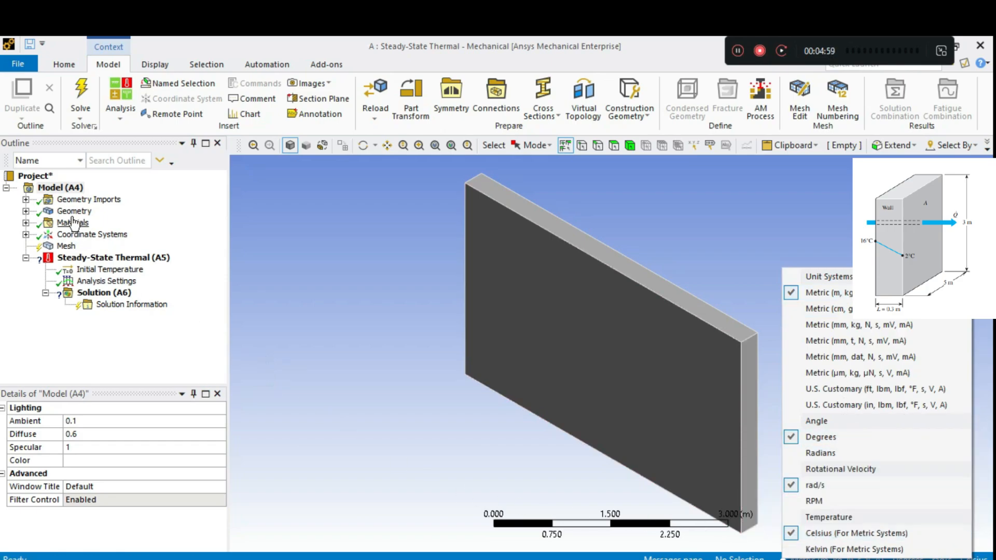
left_click(25, 212)
left_click(26, 212)
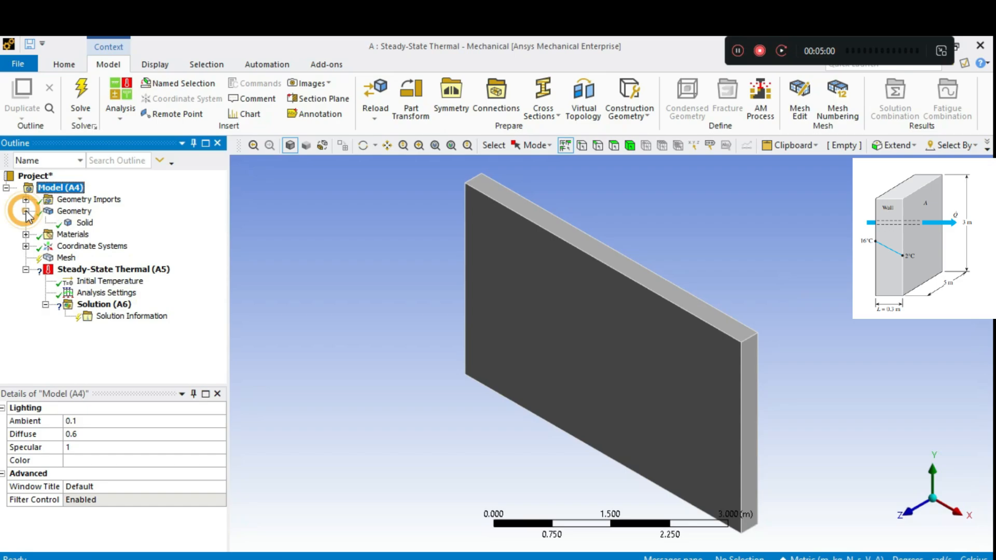
left_click(79, 222)
scroll(213, 493, "down", 1)
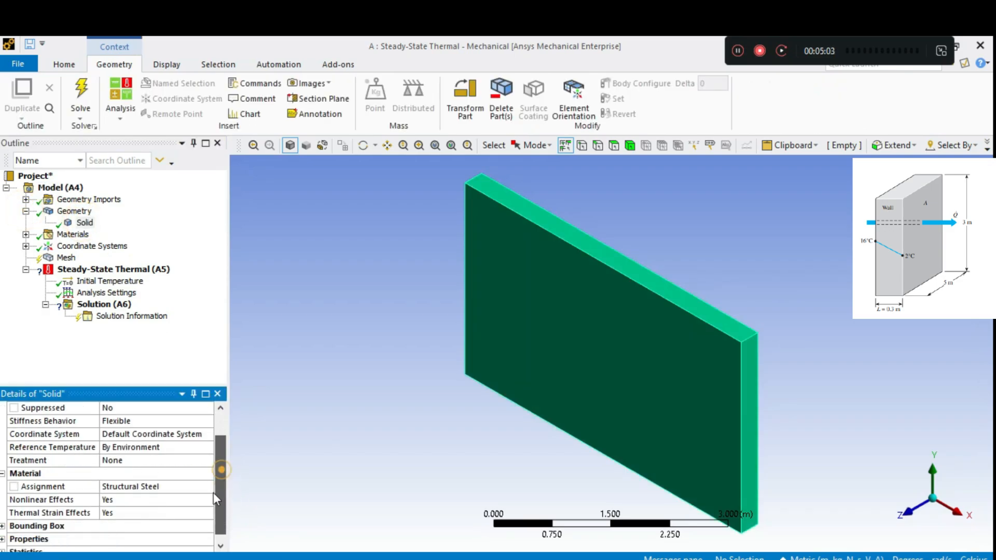
left_click(158, 474)
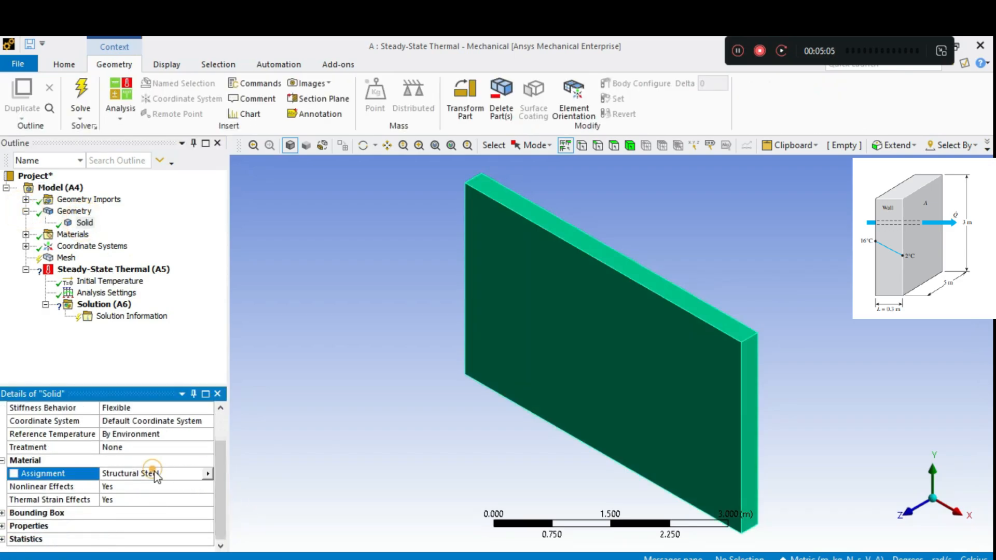
left_click(207, 473)
left_click(237, 519)
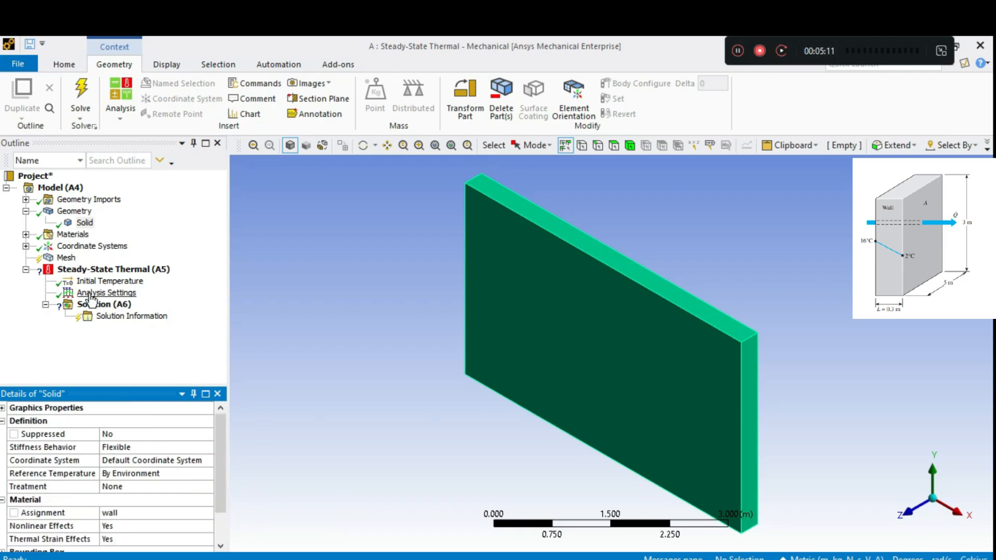
- Generate the mesh for the wall with the default element size
left_click(66, 258)
right_click(69, 261)
left_click(119, 304)
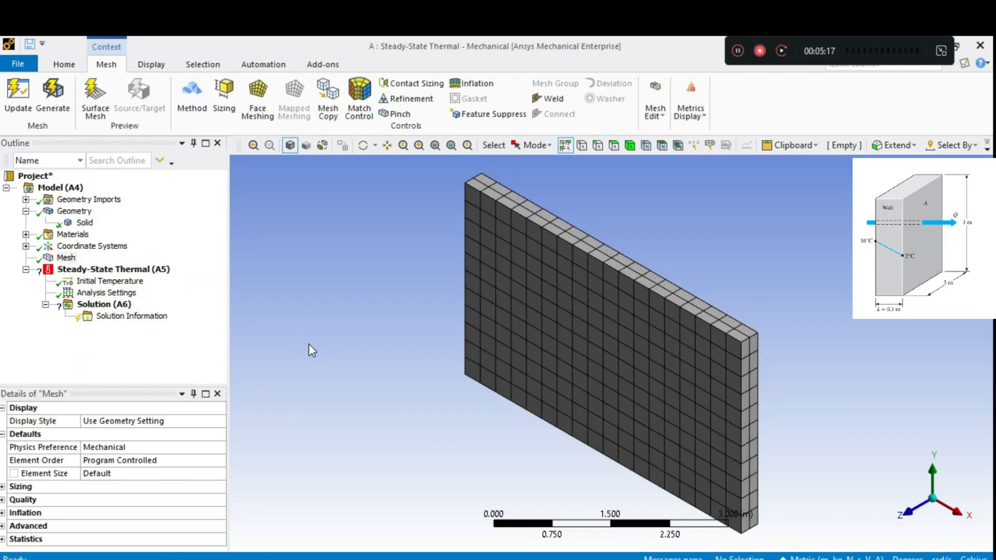
- Insert a Temperature boundary condition in the Steady-State Thermal analysis
right_click(101, 277)
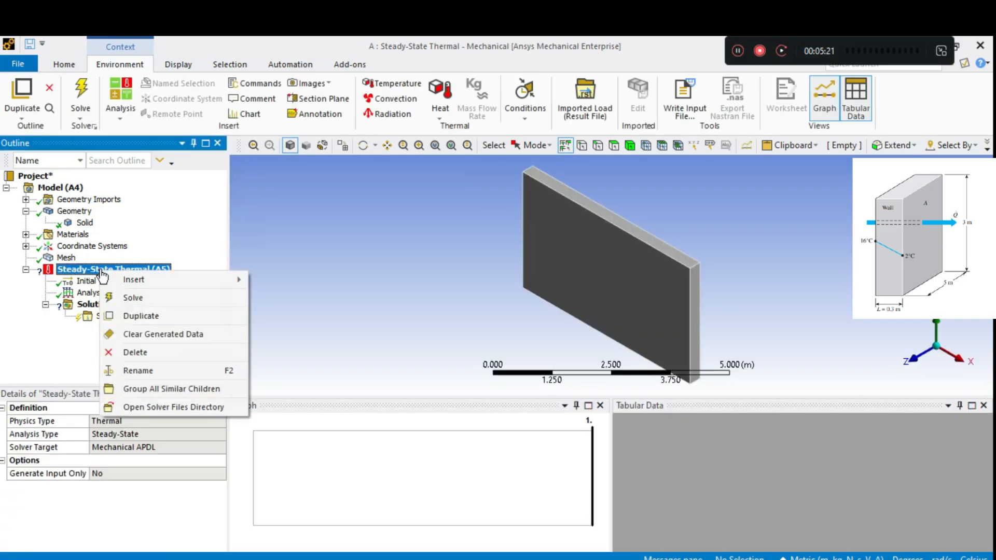
mouse_move(134, 279)
left_click(296, 281)
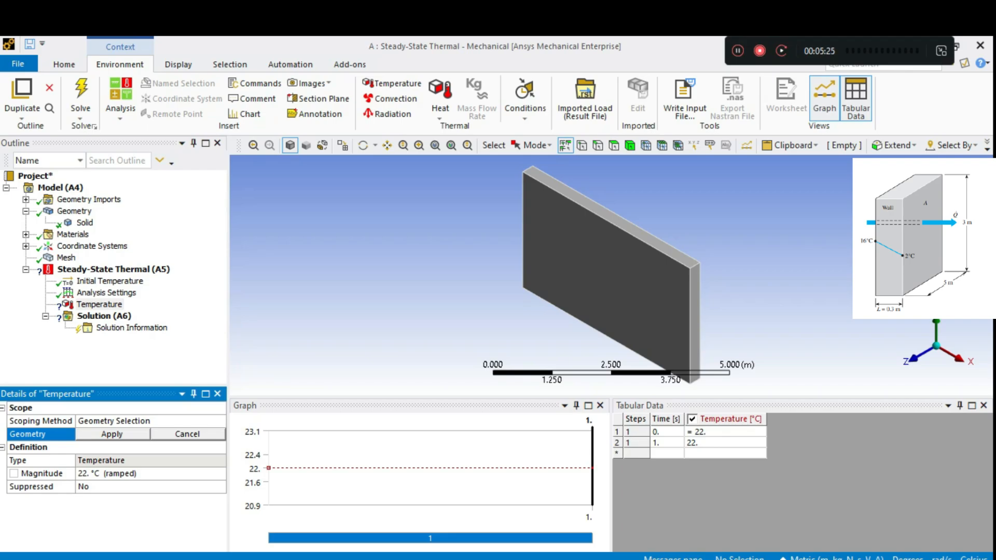
- Switch to the problem-definition PDF, mark the 16°C and 2°C temperatures in the text and wall figure, and return to Mechanical
key("alt+Tab")
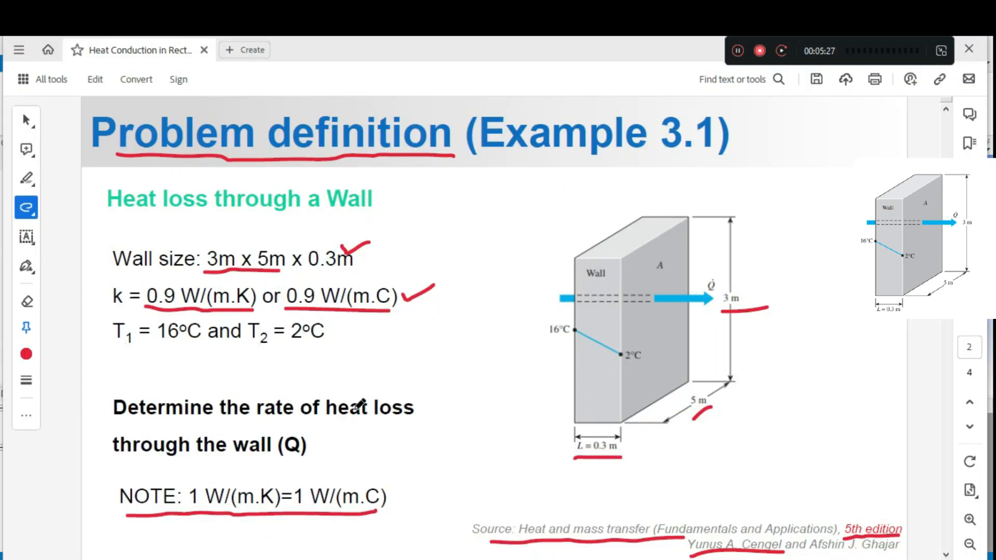
left_click_drag(139, 356, 179, 342)
left_click_drag(544, 341, 567, 341)
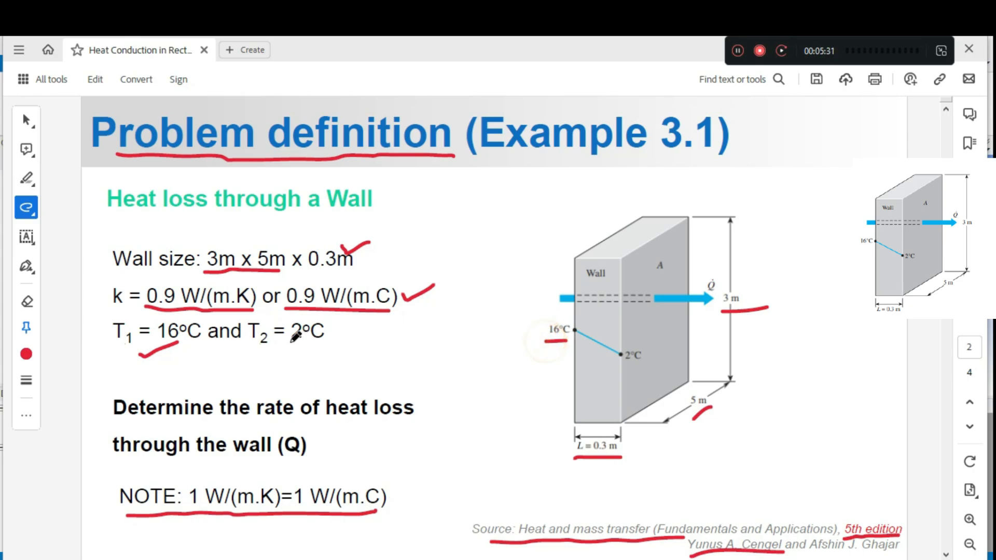
left_click_drag(261, 350, 325, 350)
left_click_drag(622, 365, 658, 365)
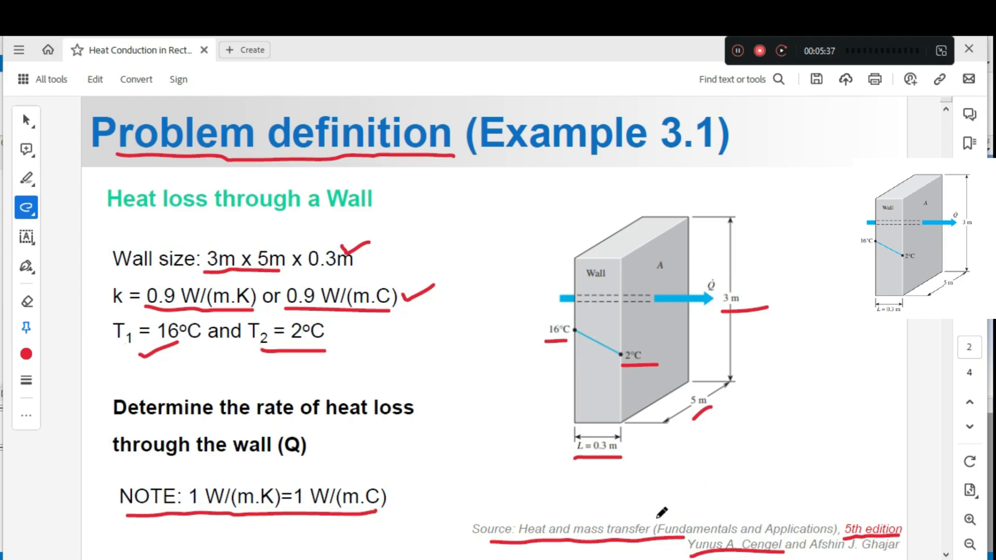
key("alt+Tab")
- Scope the Temperature condition to the wall's large front face and set its magnitude to 16 °C
left_click(100, 306)
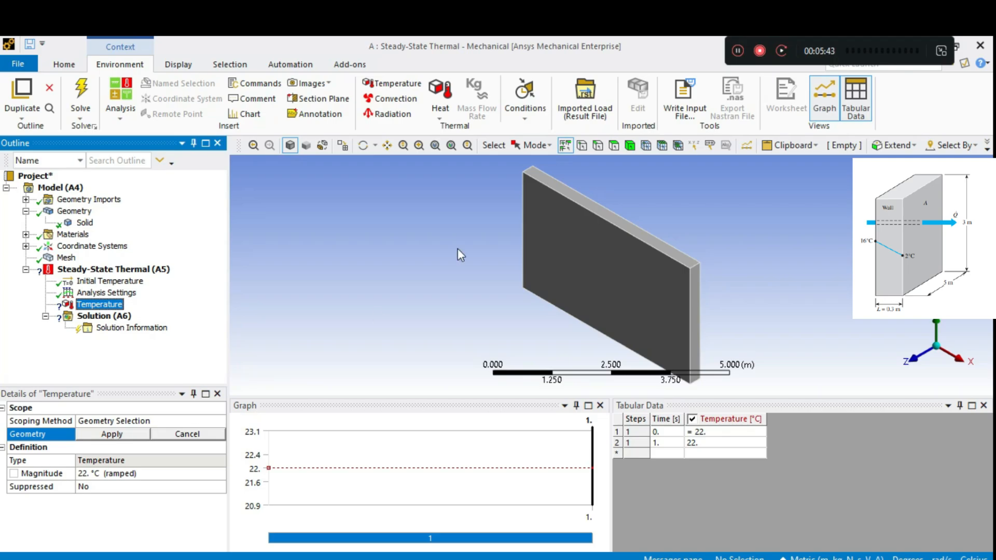
left_click(614, 145)
left_click(603, 267)
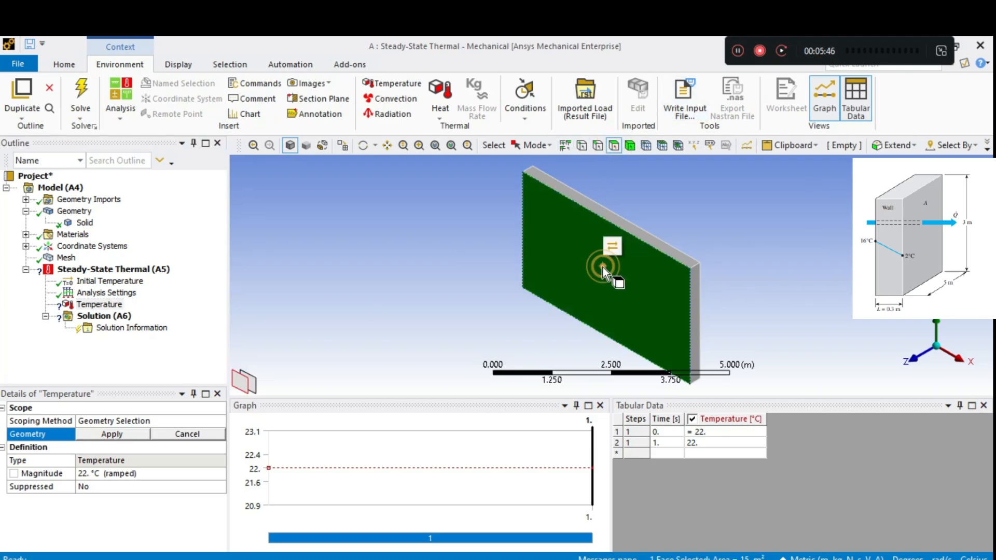
left_click(111, 434)
left_click(89, 473)
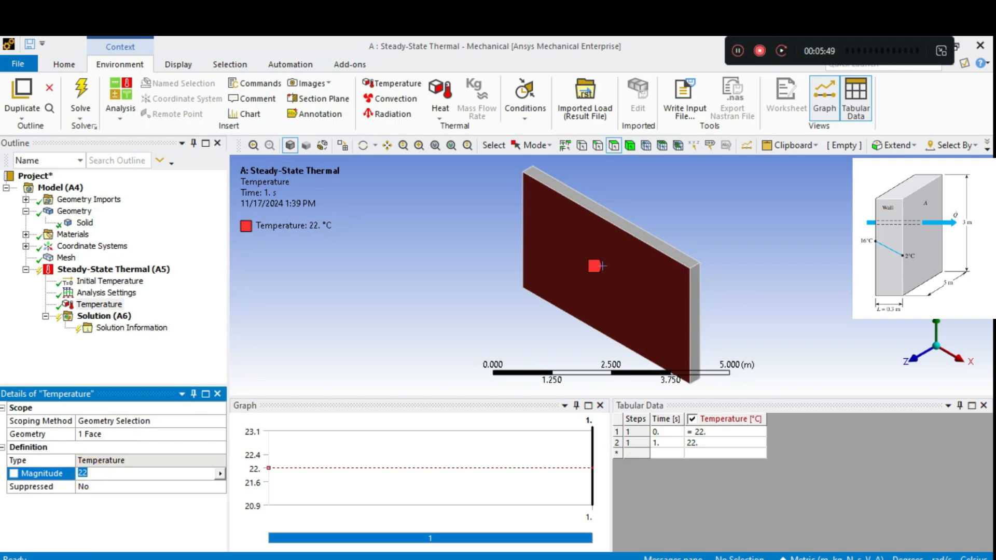
key("Return")
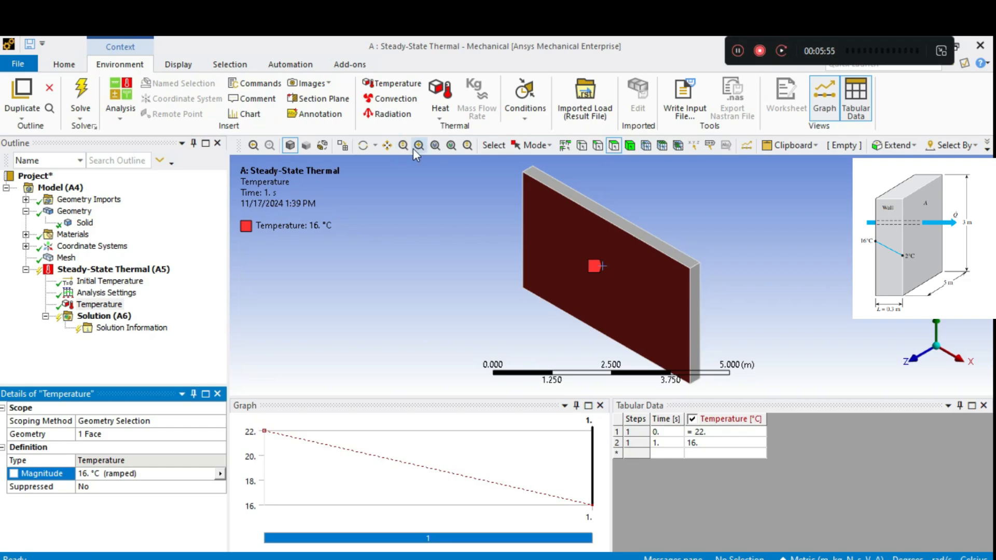
- Insert a second Temperature boundary condition in the Steady-State Thermal analysis
left_click(363, 146)
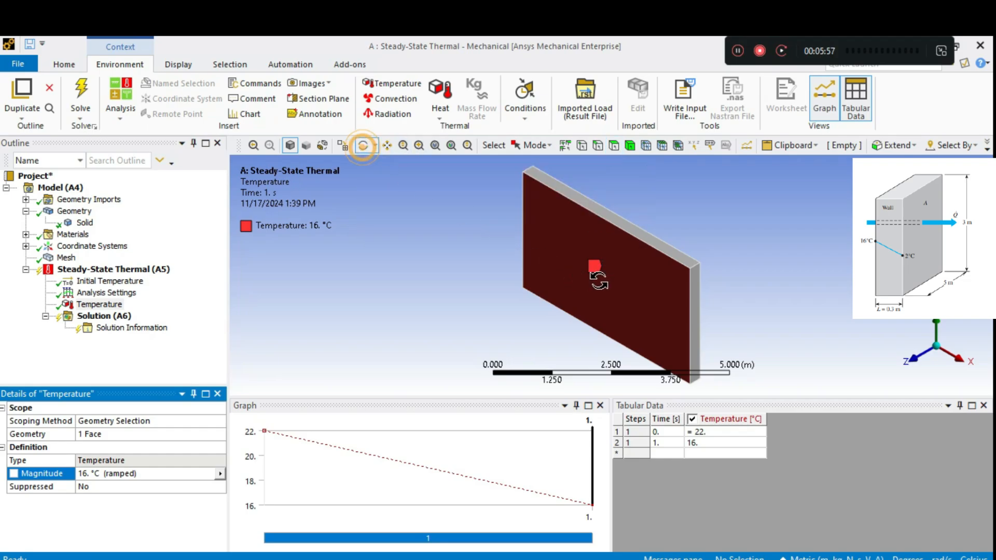
left_click_drag(599, 271, 539, 294)
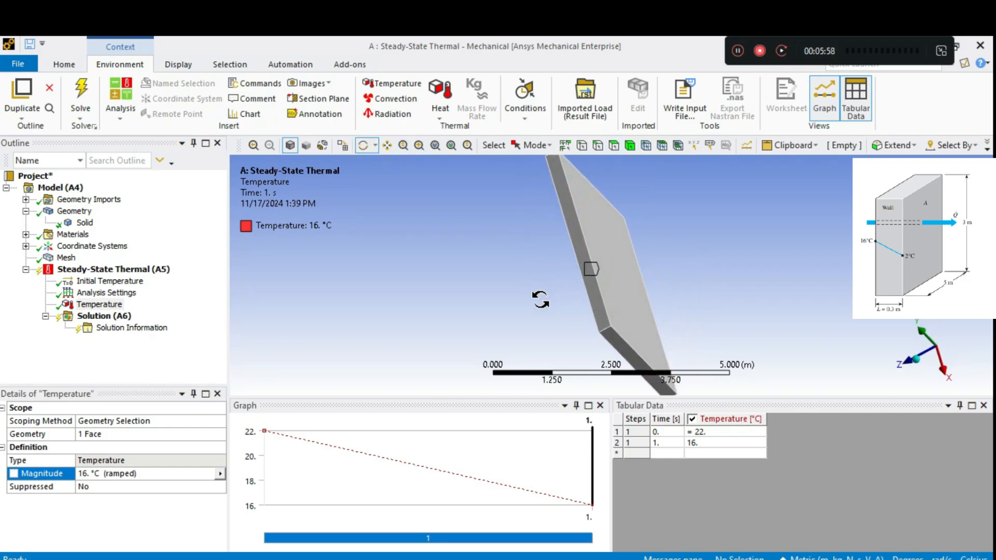
left_click(103, 269)
right_click(102, 270)
mouse_move(136, 271)
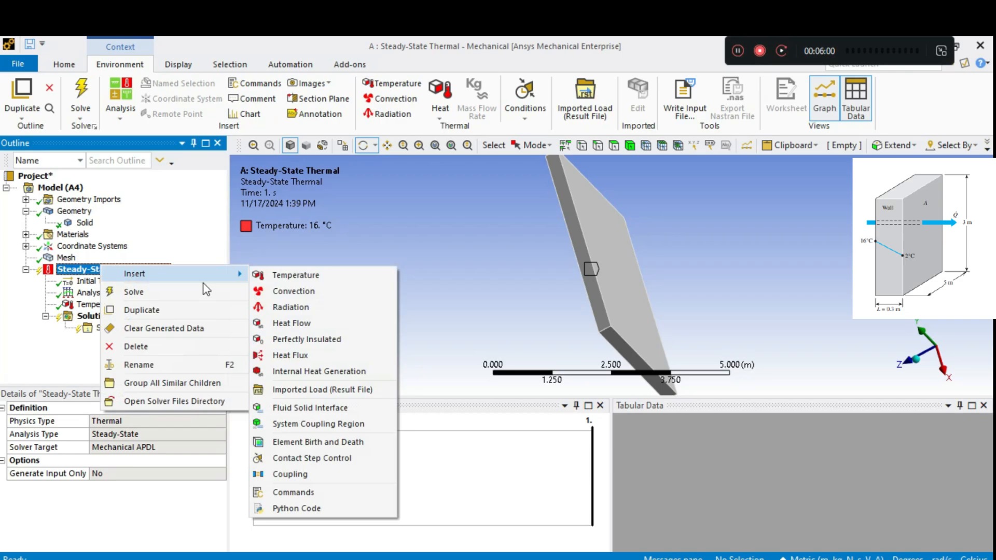
left_click(307, 276)
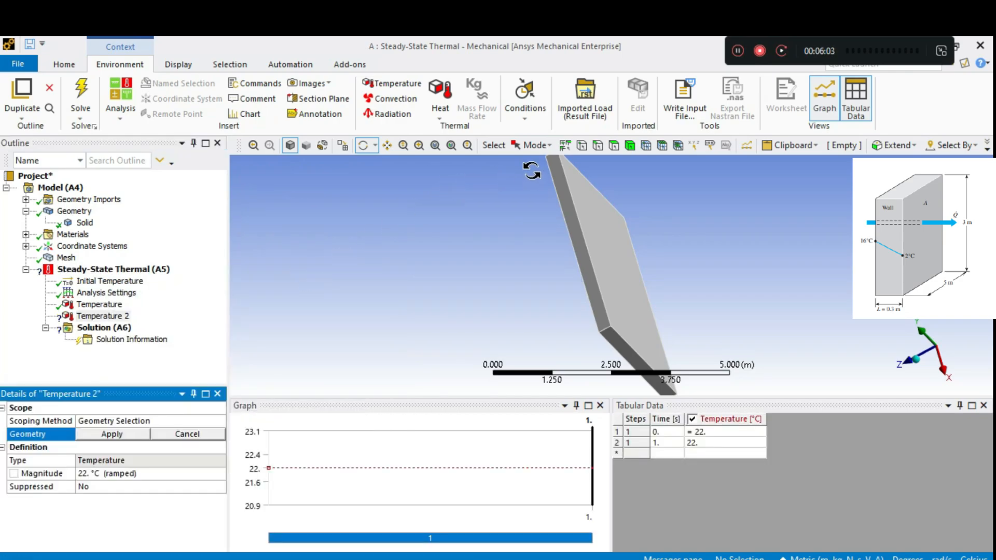
- Scope the second Temperature condition to the wall's opposite large face and set its magnitude to 2 °C
left_click(613, 146)
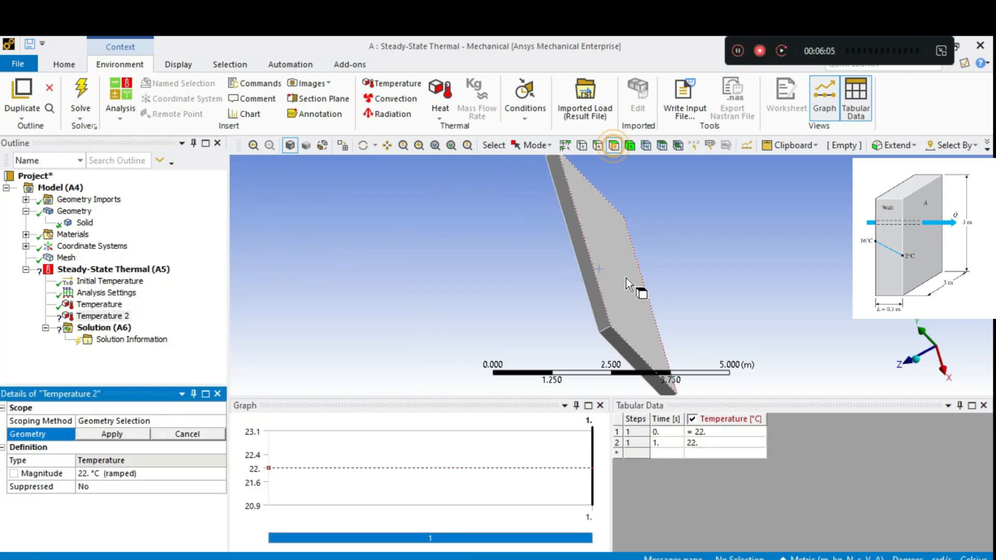
left_click(625, 278)
left_click(112, 433)
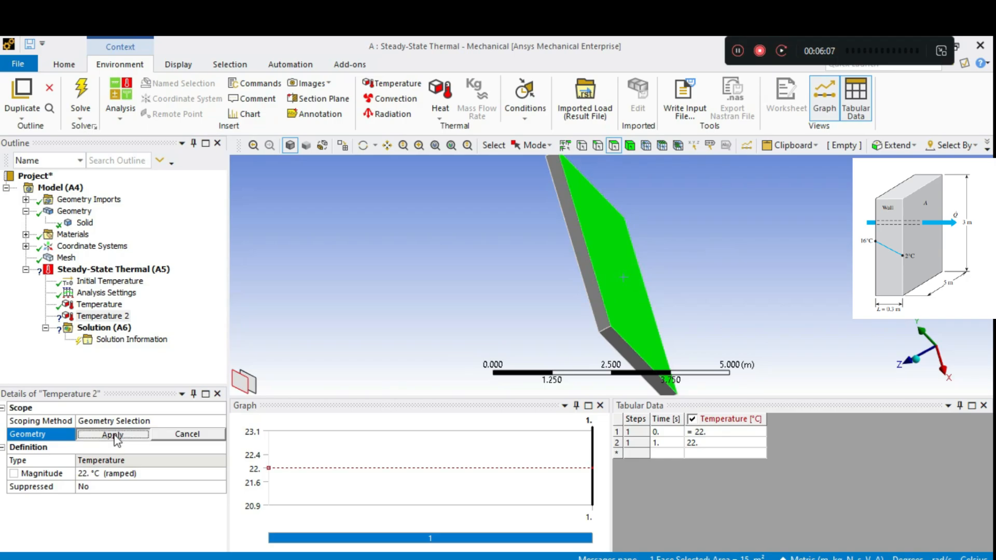
left_click(84, 473)
type("2")
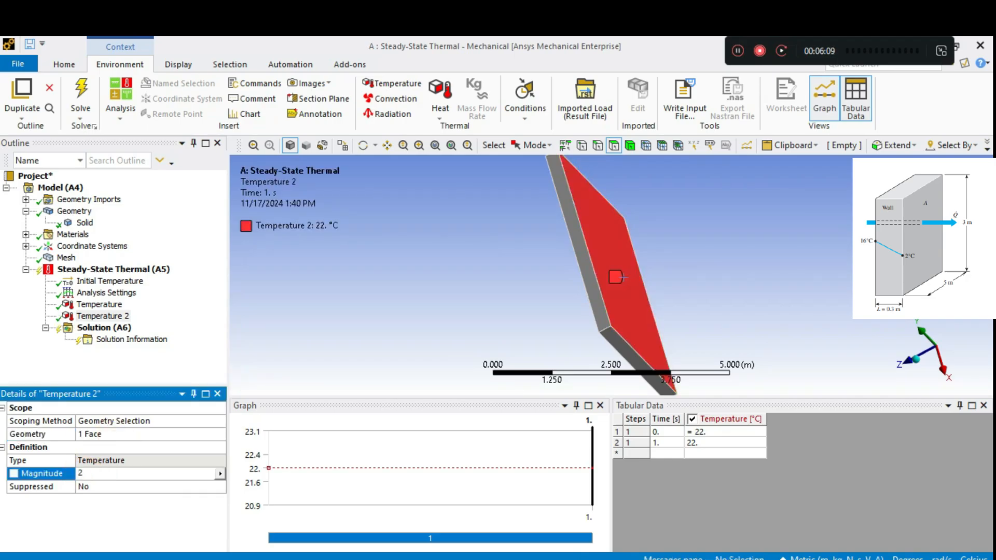
key("Return")
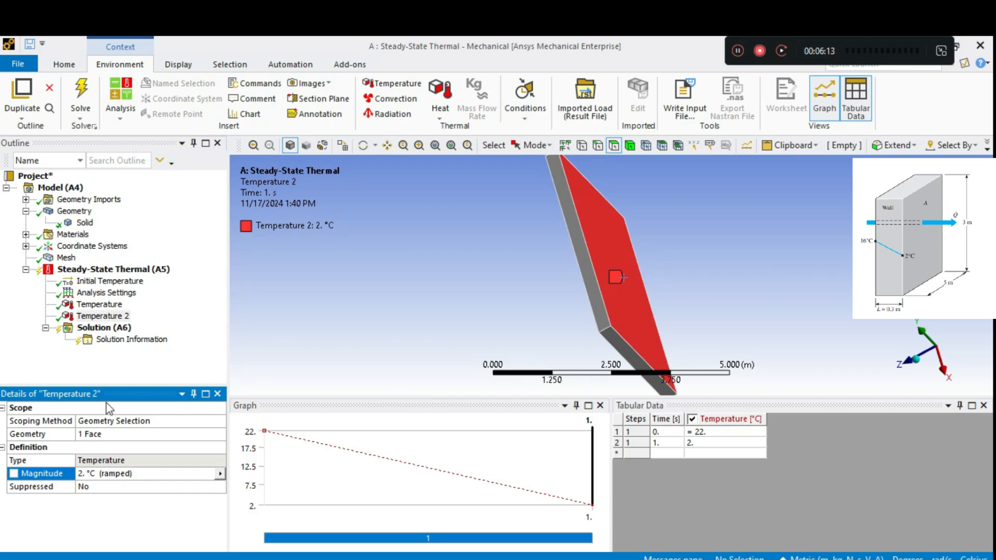
- Add a thermal Temperature result for all bodies to the Solution and solve the steady-state thermal analysis
left_click(104, 328)
right_click(104, 328)
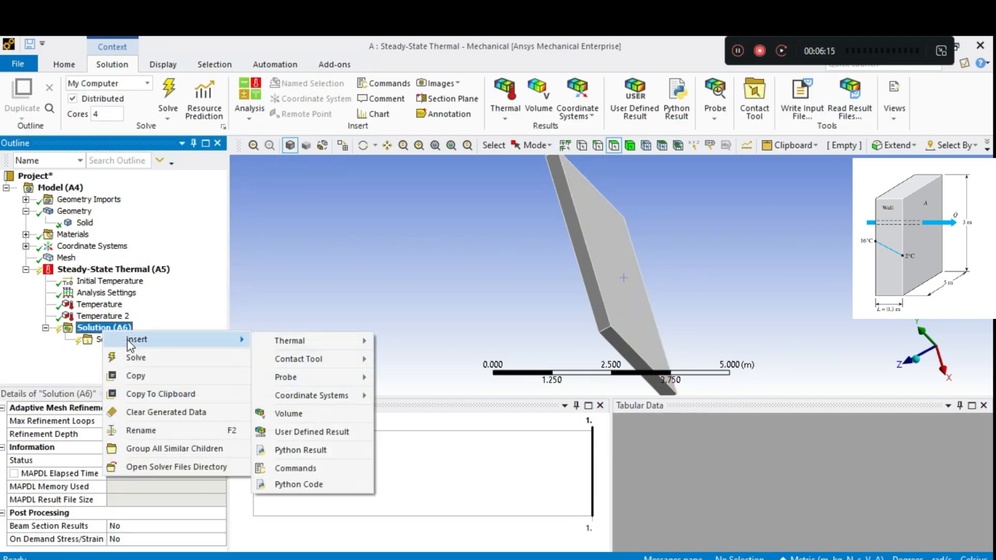
mouse_move(295, 343)
left_click(402, 343)
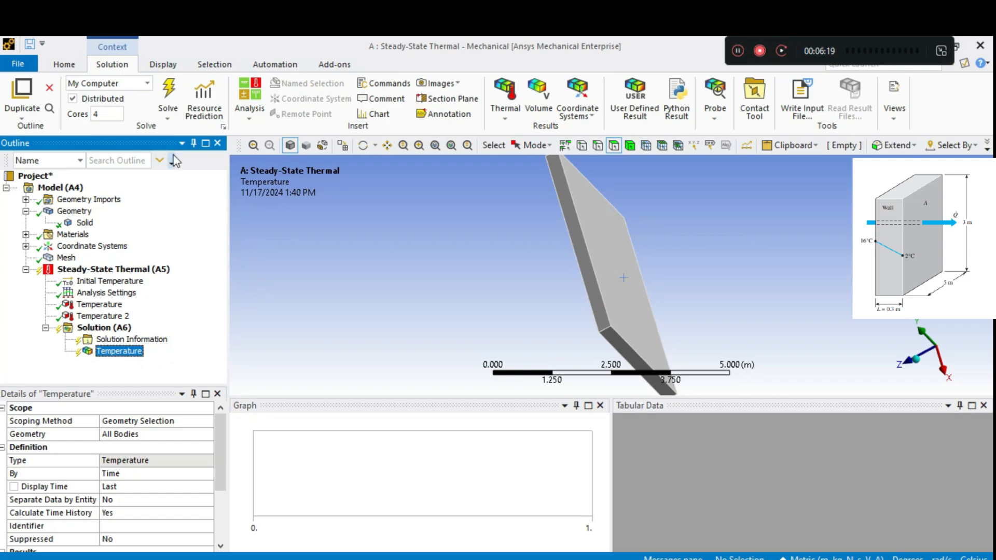
left_click(168, 96)
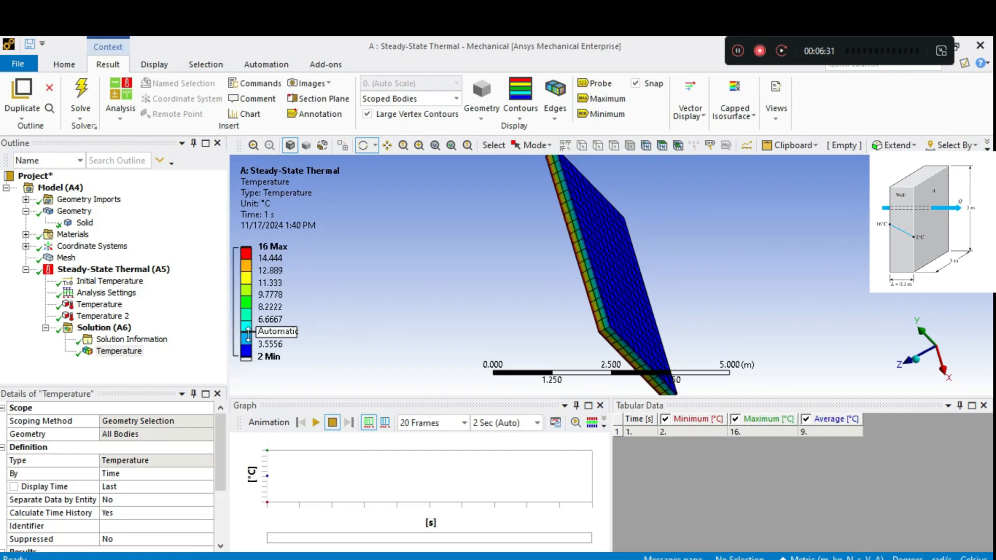
left_click_drag(605, 280, 619, 258)
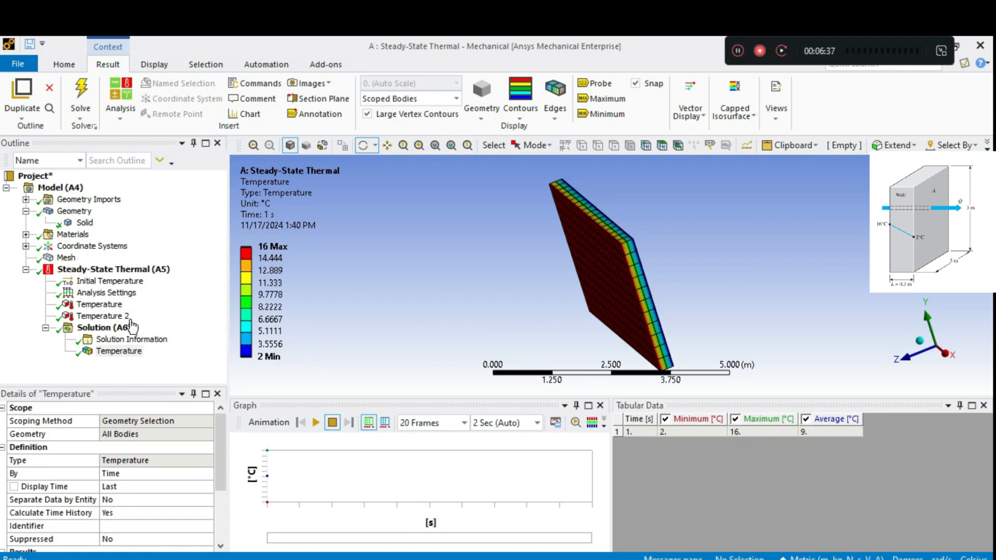
- Insert a Reaction probe under the Solution and assign the first Temperature boundary condition (16 °C face) to it
left_click(98, 329)
right_click(99, 330)
mouse_move(156, 336)
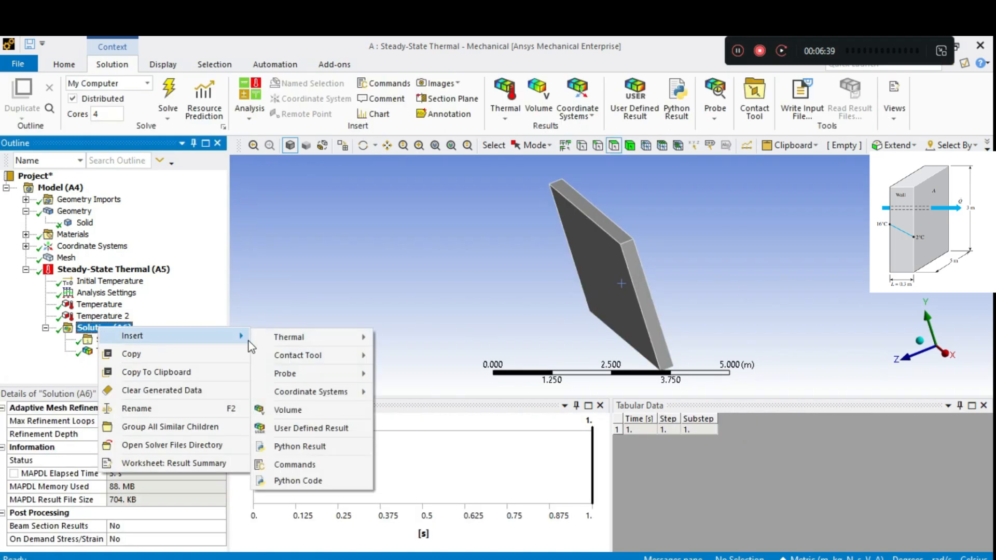
mouse_move(299, 342)
mouse_move(301, 380)
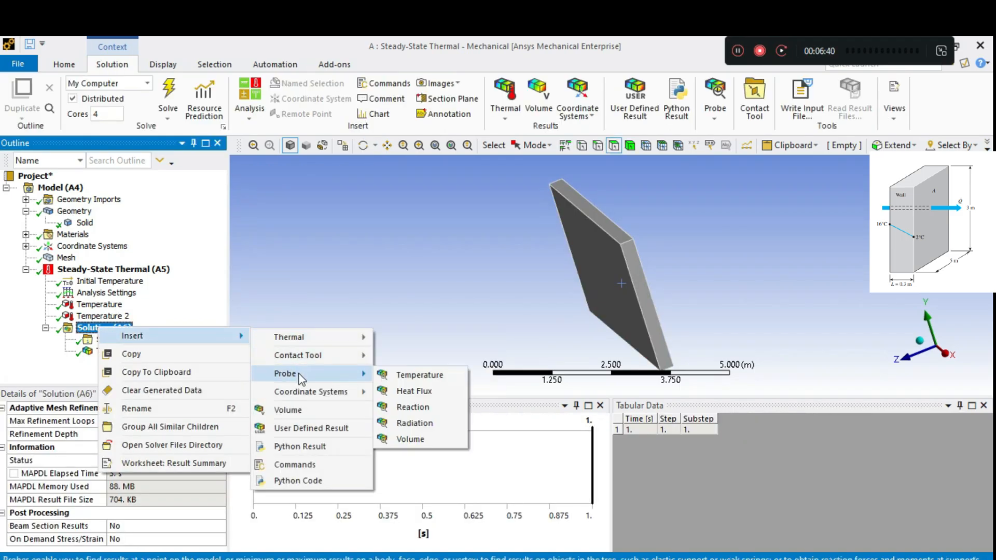
left_click(423, 407)
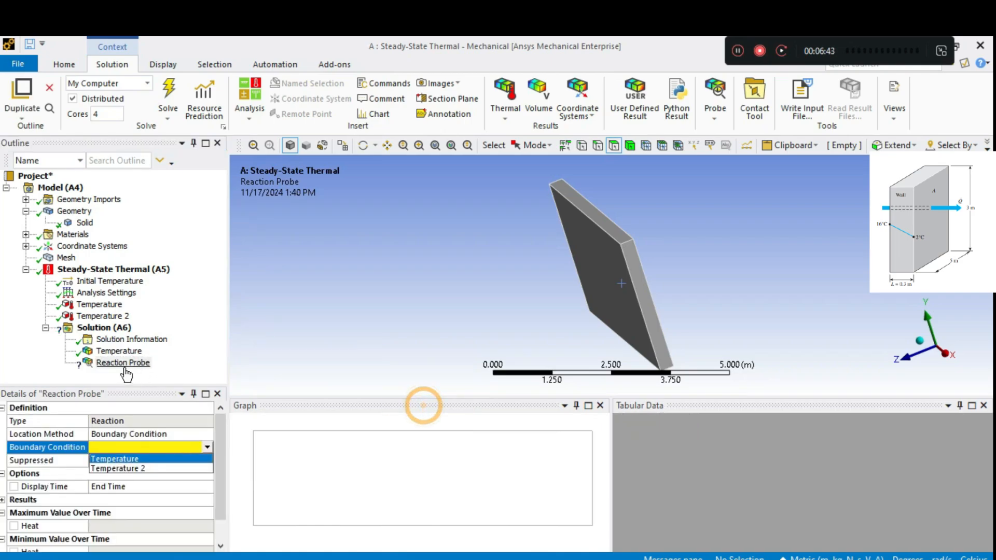
left_click(120, 447)
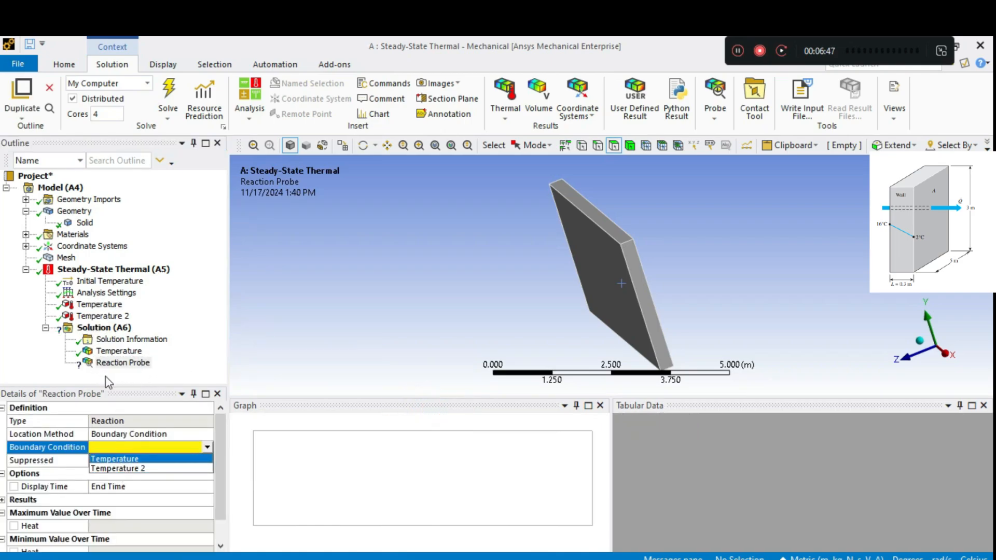
left_click(129, 458)
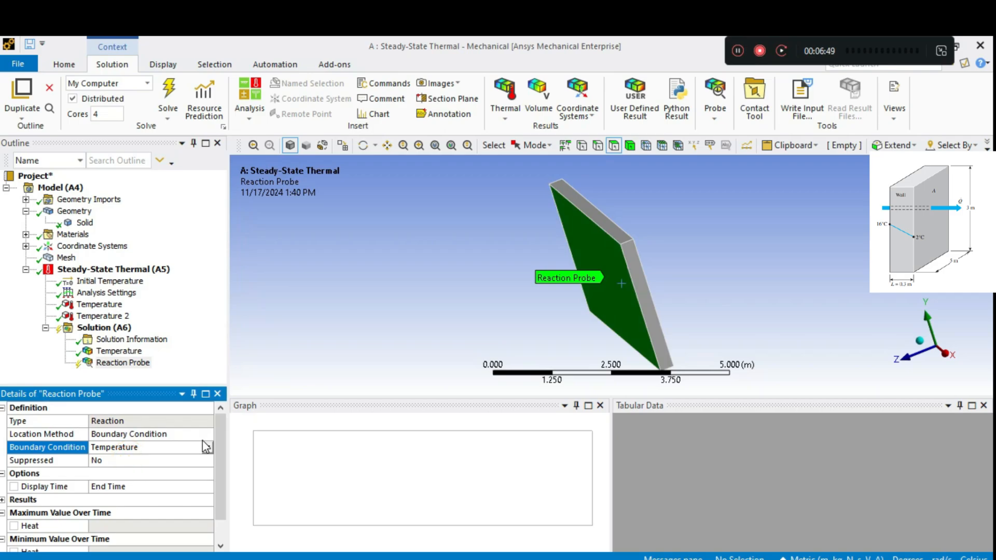
- Retrieve the Reaction Probe's result and read its maximum and minimum heat values
right_click(123, 362)
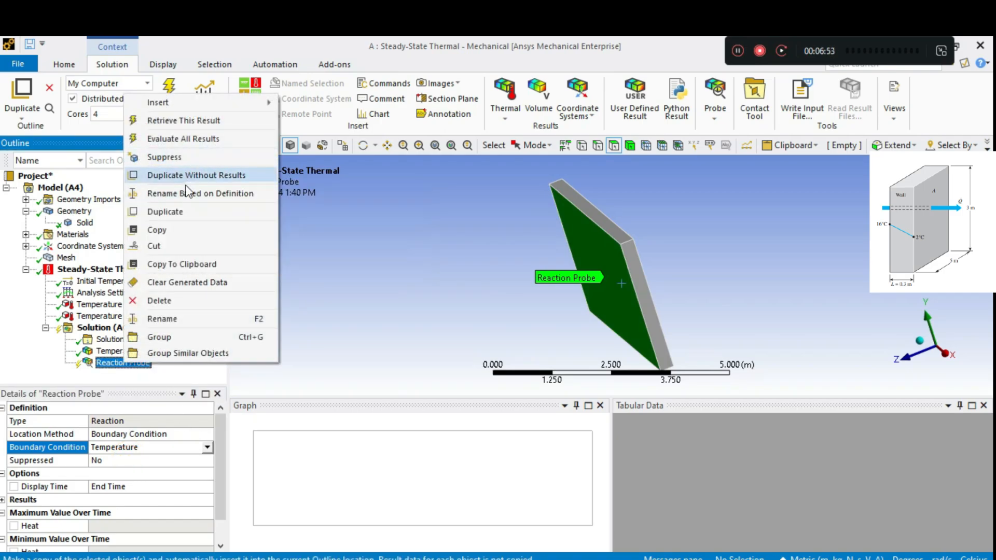
left_click(190, 122)
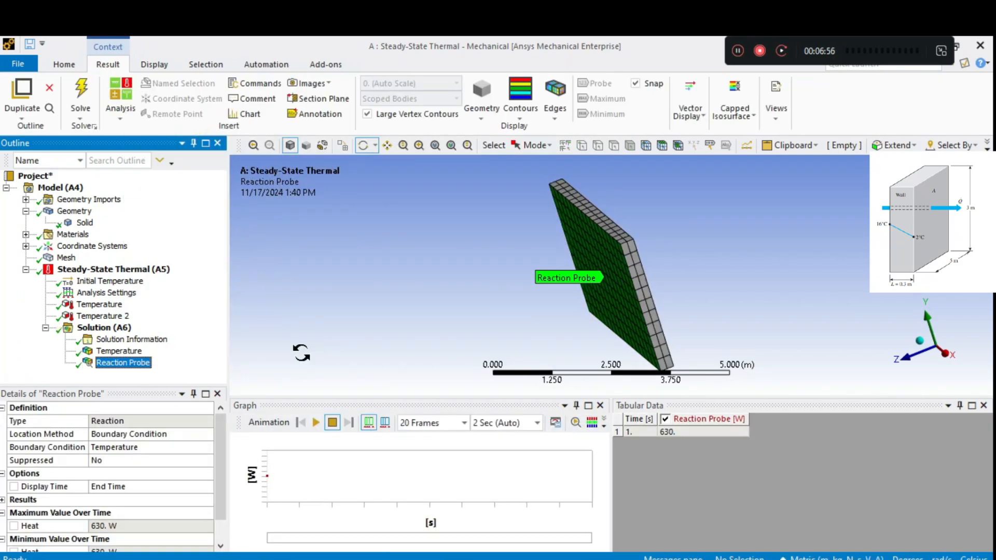
left_click_drag(220, 434, 220, 456)
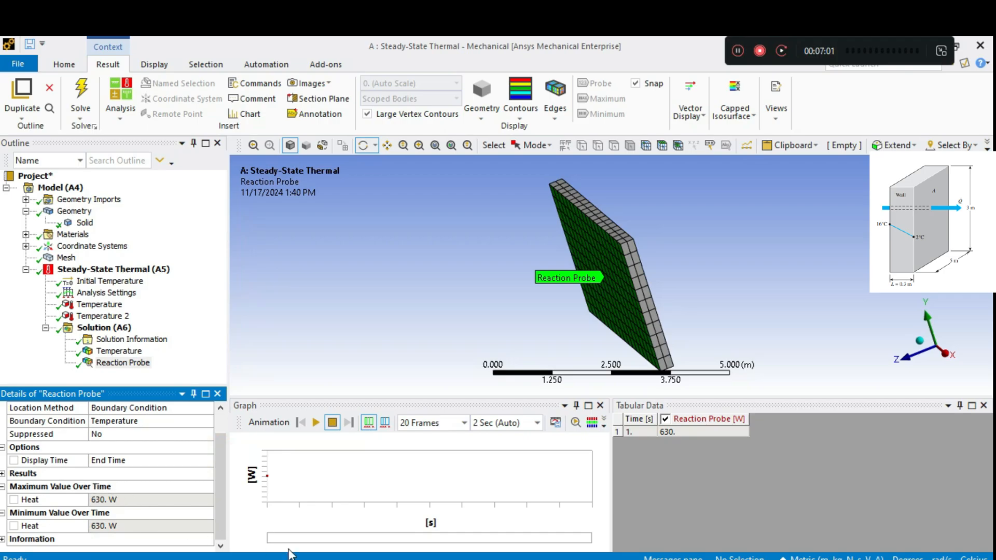
- Switch to the problem PDF, review the theoretical solution, tick the Theoretical and Analysis heat flow rates in the Results table, and return to Mechanical
key("alt+Tab")
scroll(491, 387, "down", 1)
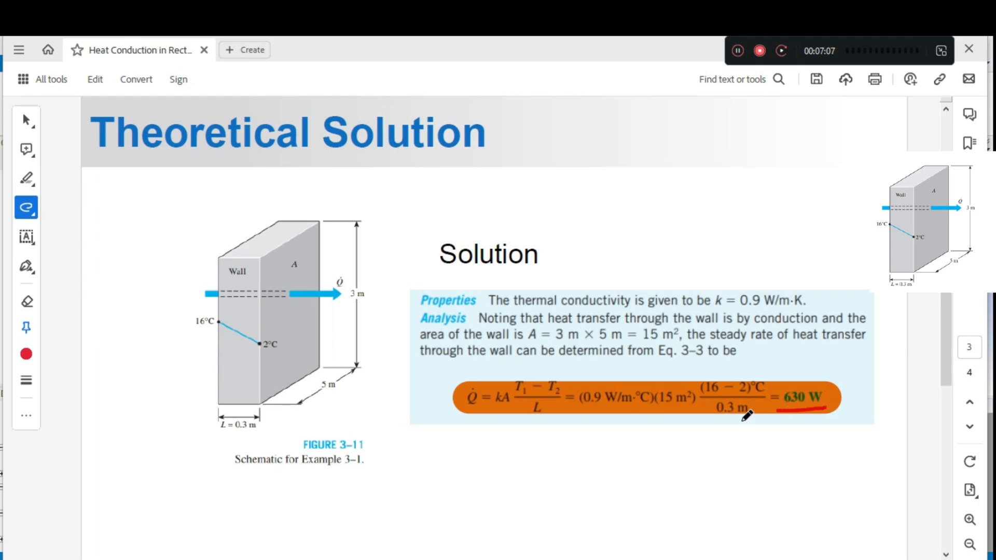
scroll(740, 415, "down", 1)
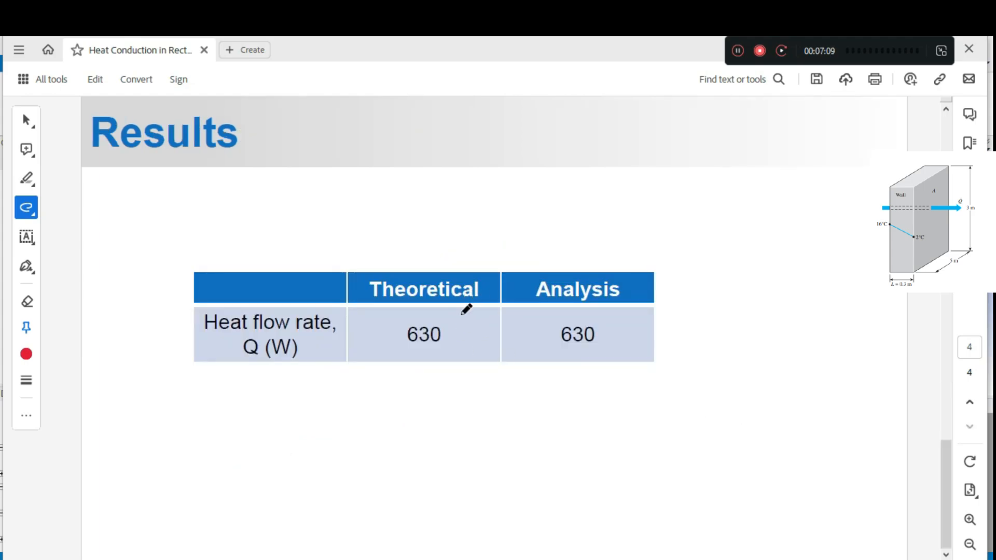
left_click_drag(488, 291, 506, 280)
left_click_drag(460, 335, 491, 323)
left_click_drag(634, 289, 663, 283)
left_click_drag(607, 341, 650, 322)
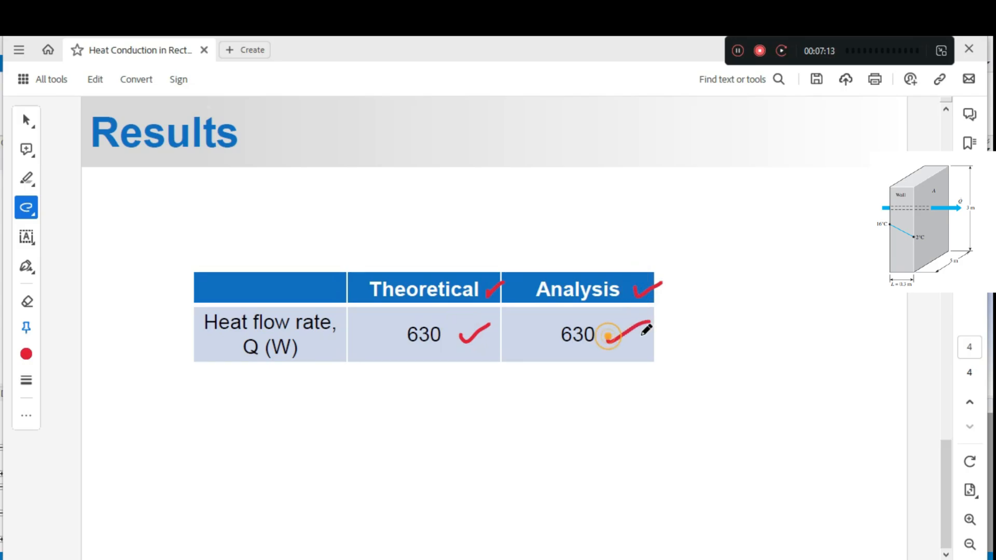
key("alt+Tab")
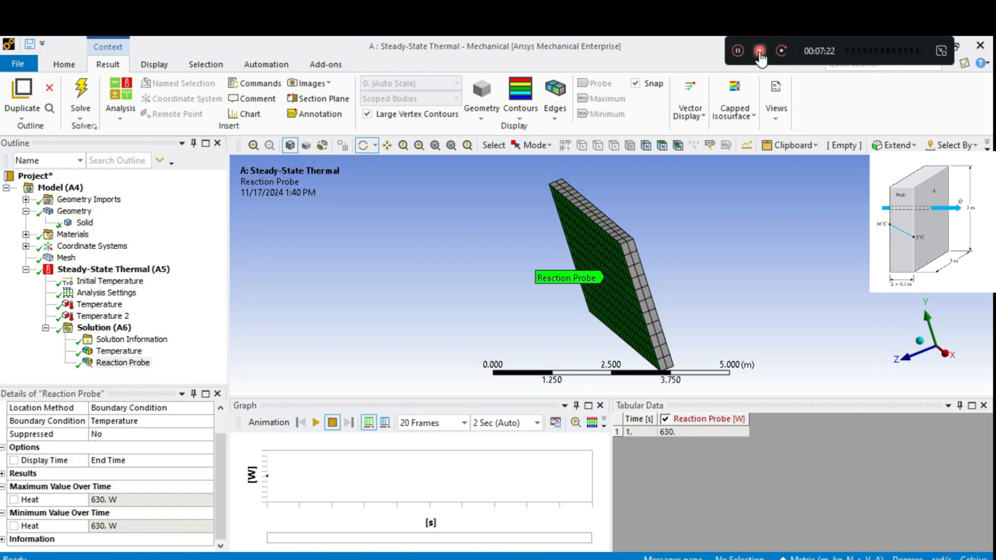
left_click(760, 51)
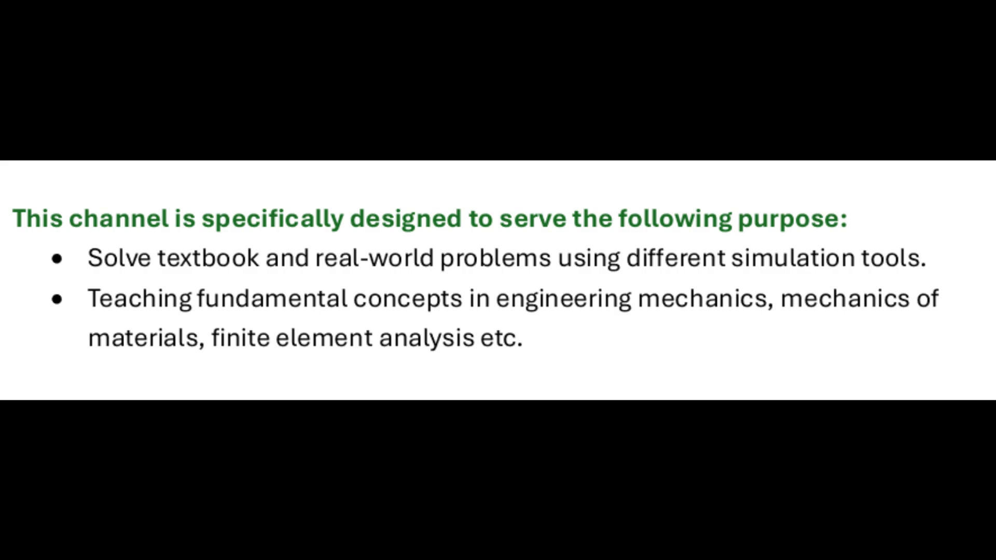